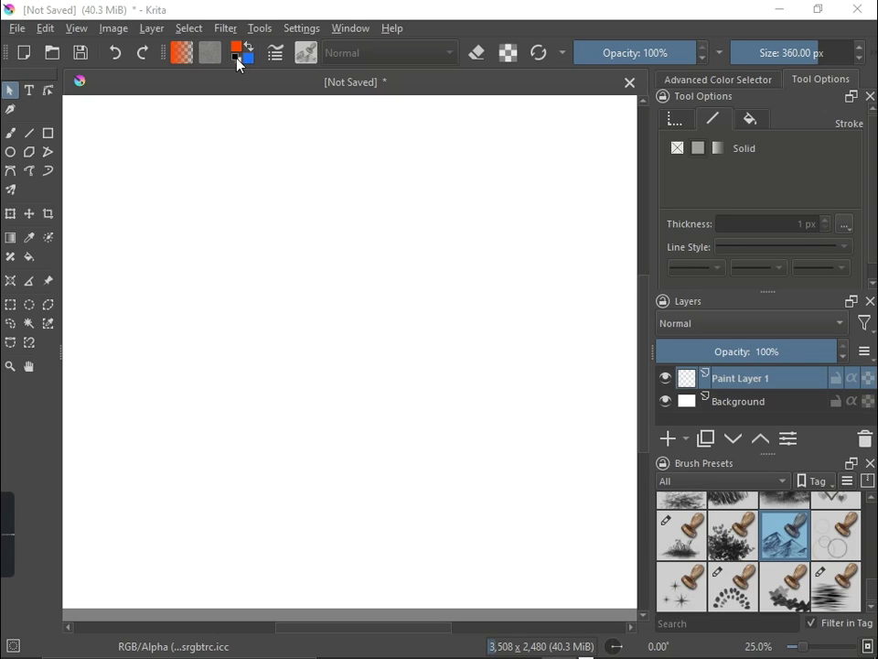
# - Reset the foreground and background colours to black and white, and set the foreground colour to yellow #faf668
pyautogui.click(237, 58)
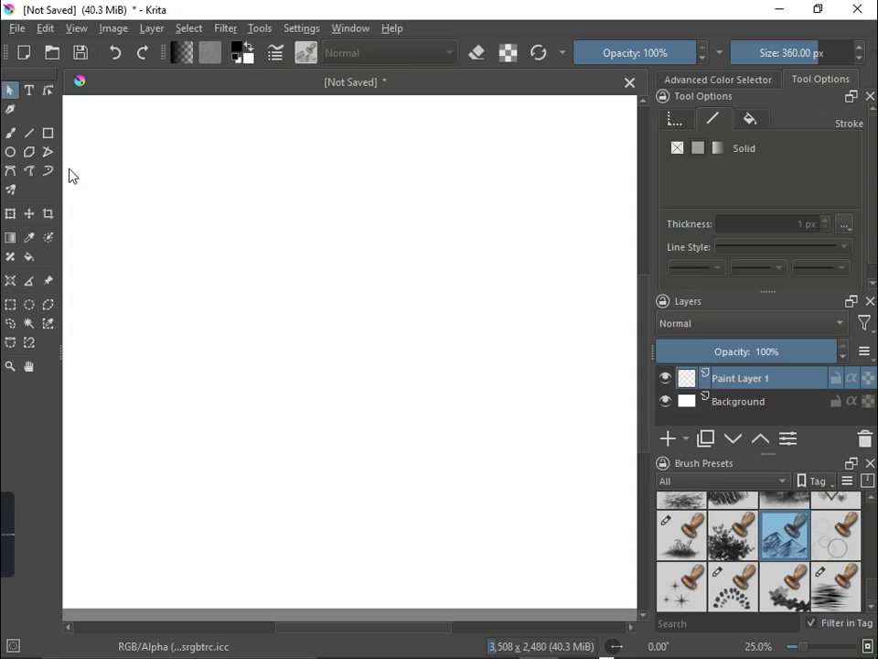
pyautogui.click(241, 52)
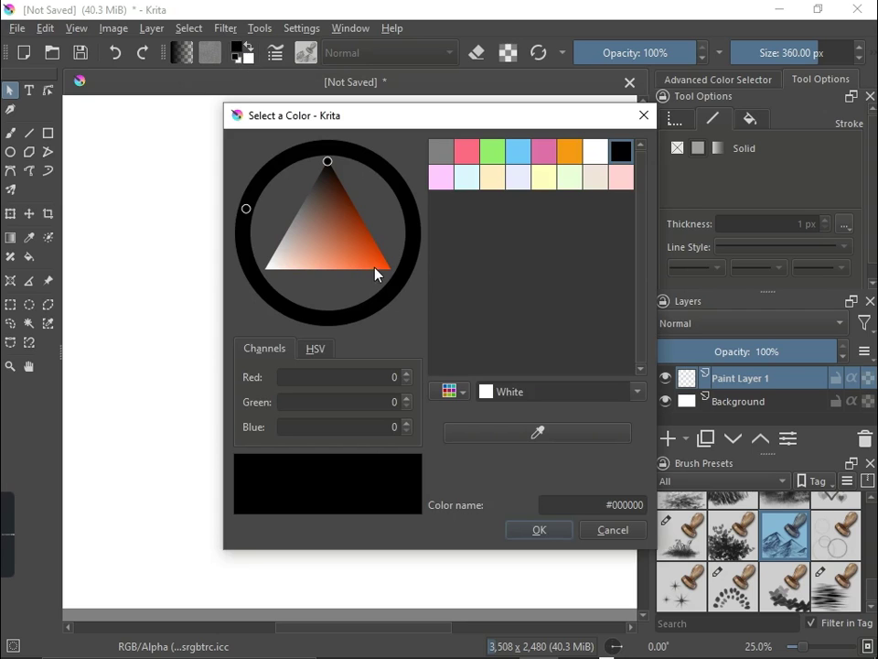
pyautogui.click(469, 161)
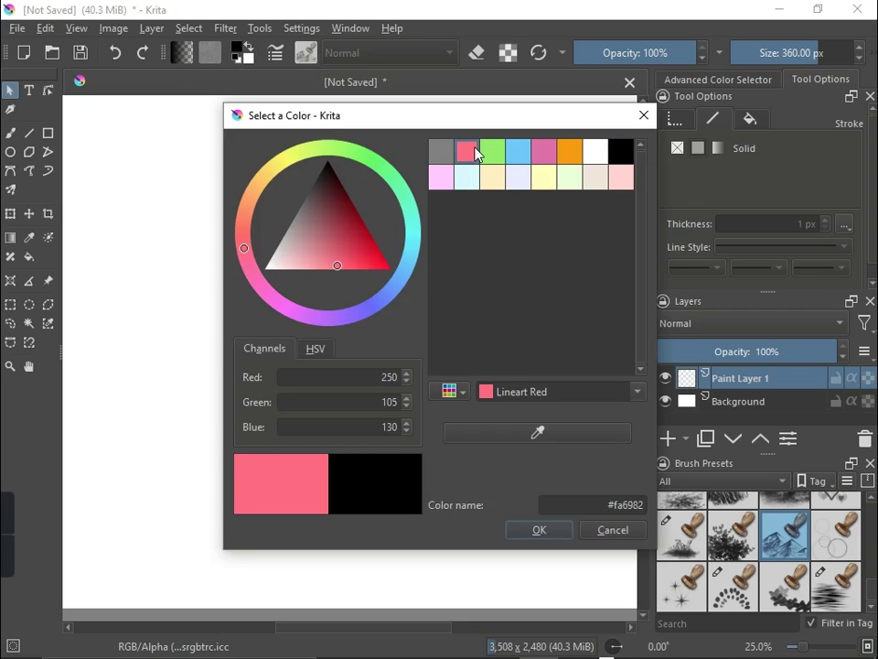
pyautogui.click(284, 163)
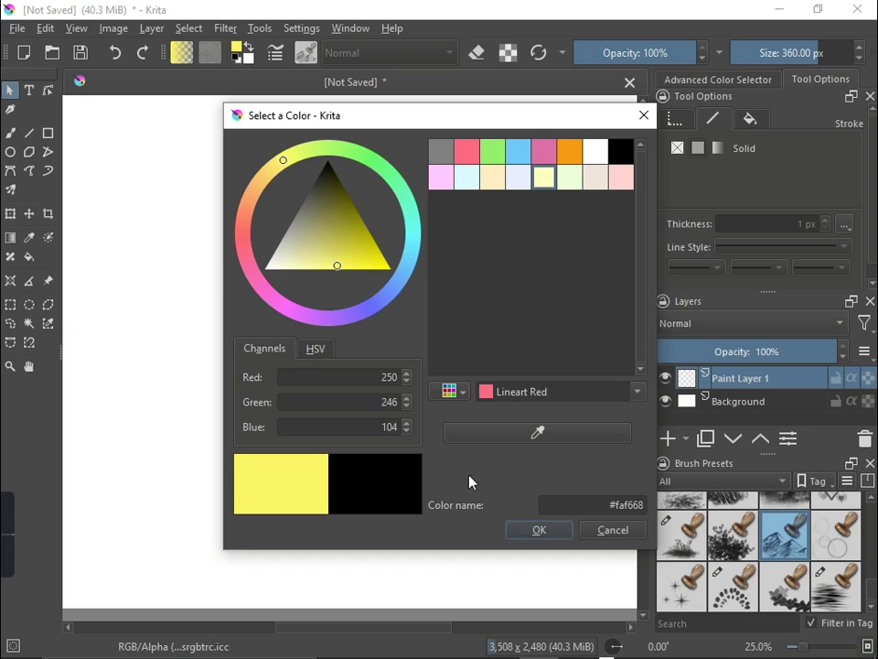
pyautogui.click(537, 530)
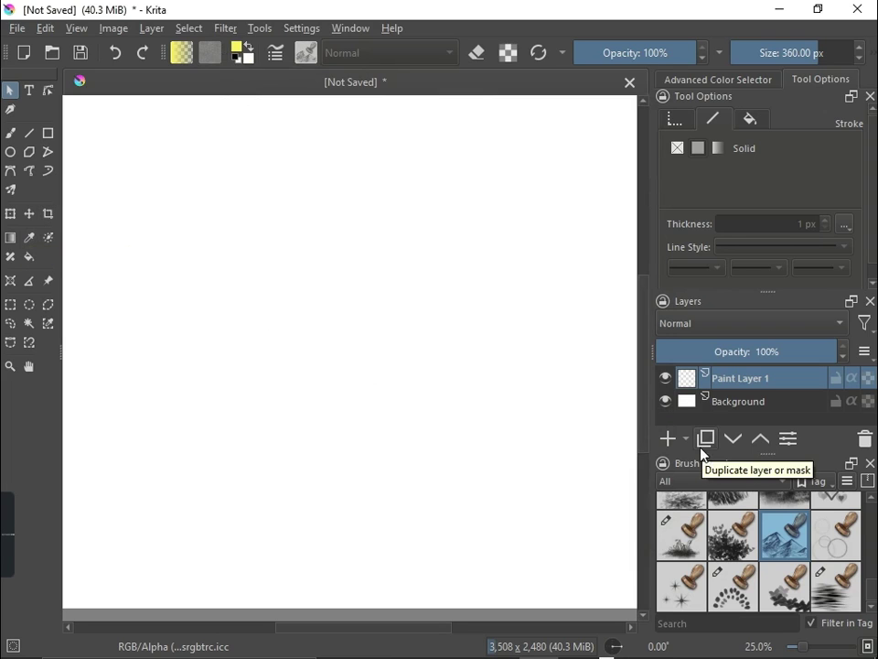
# - Paint a yellow horizontal stroke across the upper canvas on Paint Layer 1, using the Dynamic Brush tool and the Airbrush Soft preset
pyautogui.moveTo(690, 384)
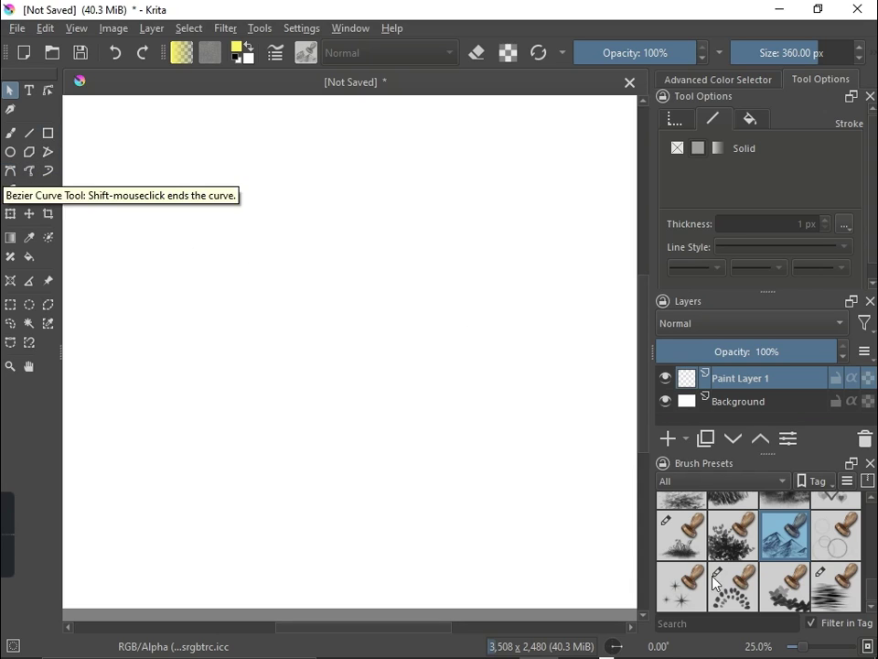
pyautogui.scroll(10, 824, 542)
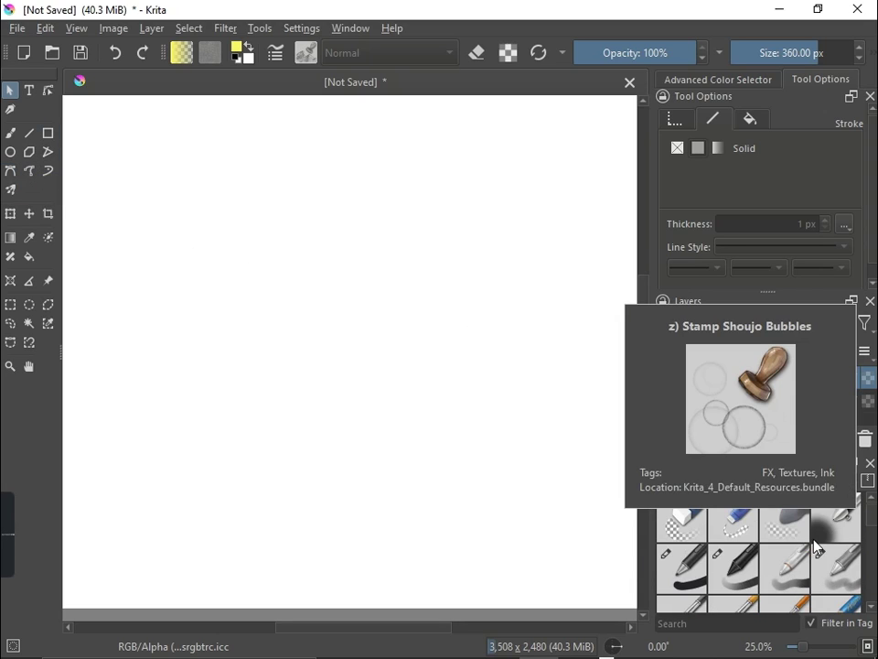
pyautogui.click(838, 530)
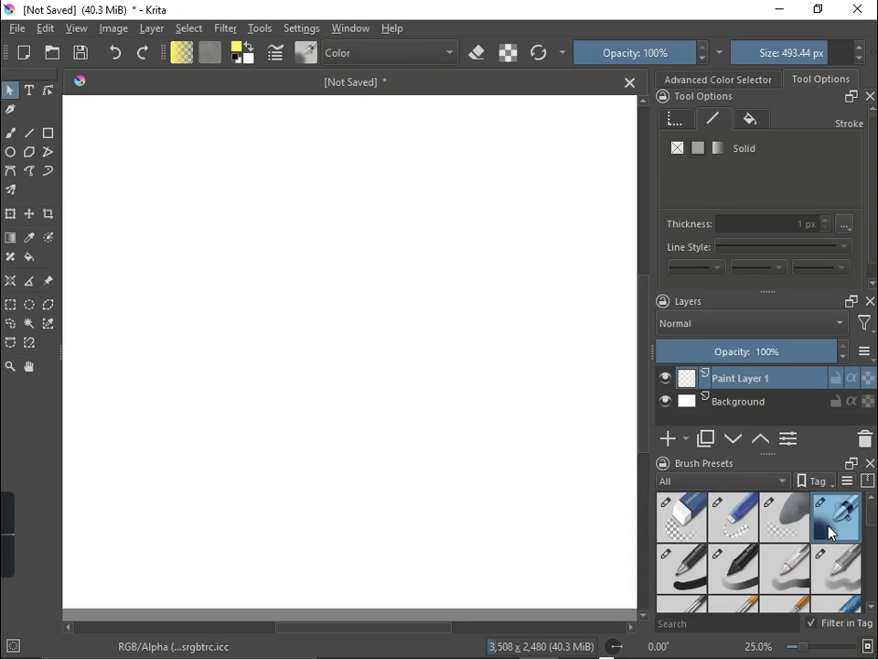
pyautogui.click(48, 171)
pyautogui.moveTo(110, 153)
pyautogui.mouseDown()
pyautogui.moveTo(152, 167)
pyautogui.moveTo(431, 174)
pyautogui.moveTo(509, 162)
pyautogui.moveTo(525, 170)
pyautogui.mouseUp()
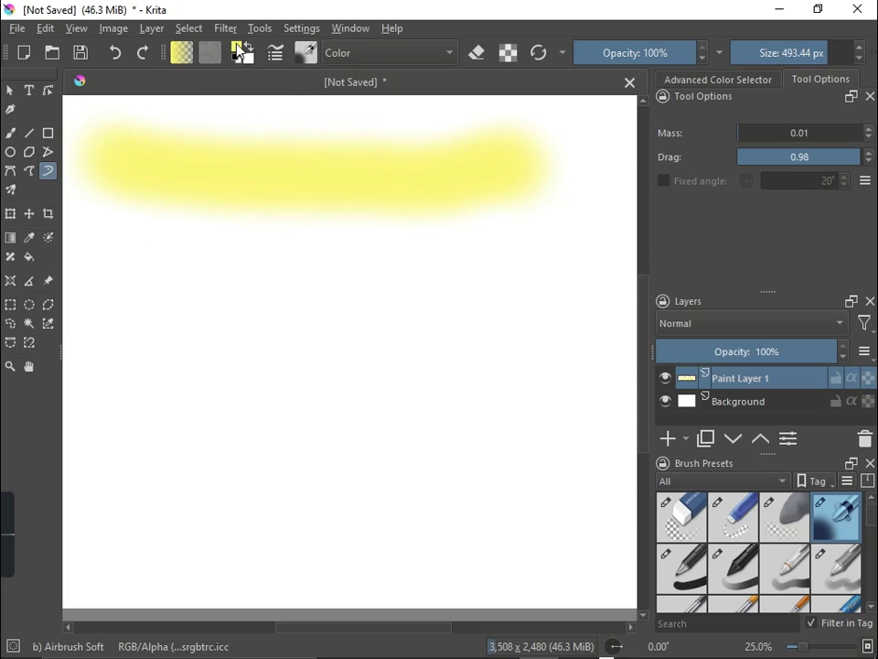
# - Set the foreground colour to red #f00a32 and paint one stroke over the yellow band and another horizontal stroke below it
pyautogui.click(237, 45)
pyautogui.click(467, 152)
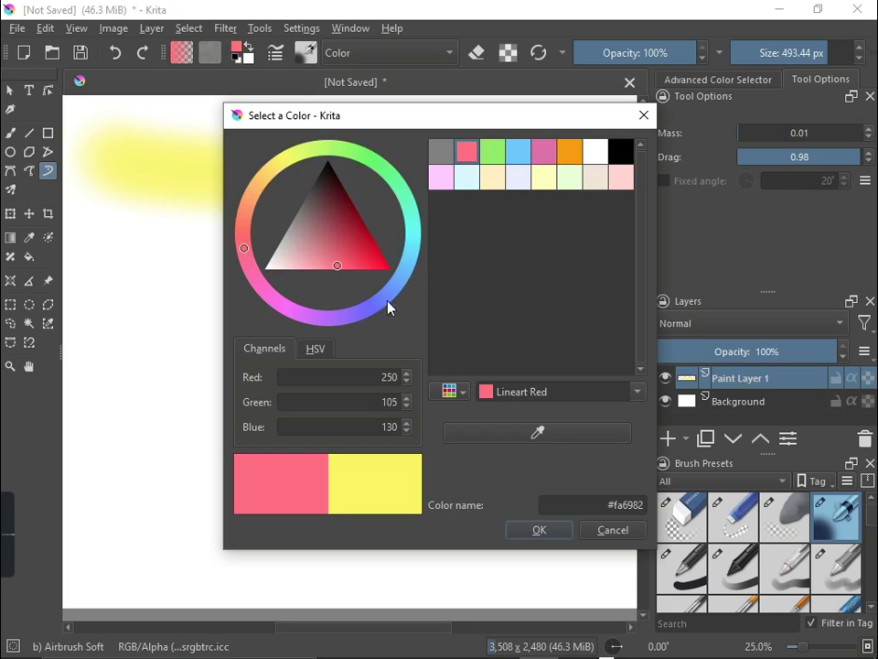
pyautogui.moveTo(359, 252); pyautogui.dragTo(383, 264)
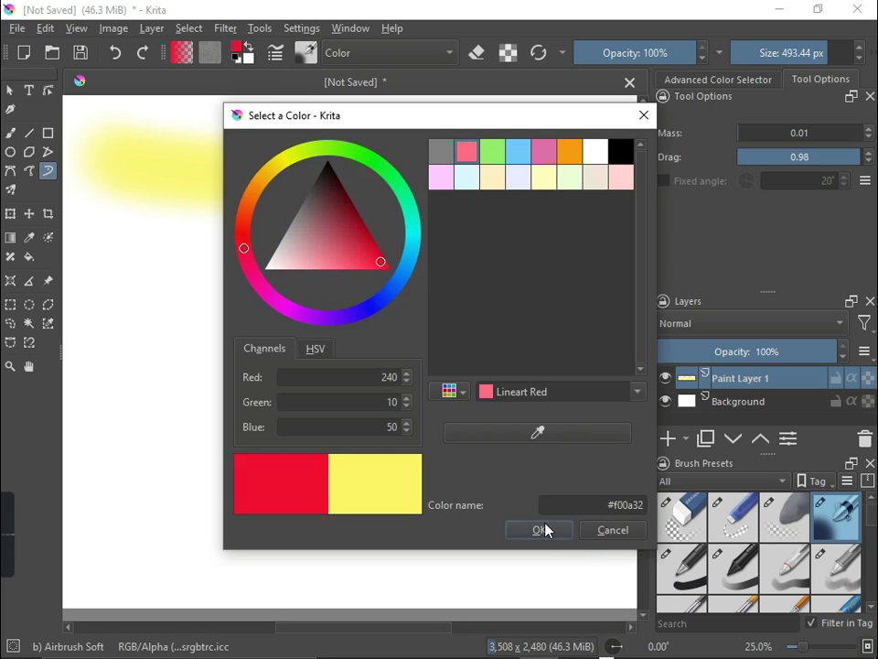
pyautogui.click(538, 529)
pyautogui.moveTo(127, 175)
pyautogui.mouseDown()
pyautogui.moveTo(444, 178)
pyautogui.moveTo(535, 171)
pyautogui.mouseUp()
pyautogui.moveTo(66, 302)
pyautogui.mouseDown()
pyautogui.moveTo(150, 290)
pyautogui.moveTo(462, 291)
pyautogui.moveTo(566, 277)
pyautogui.mouseUp()
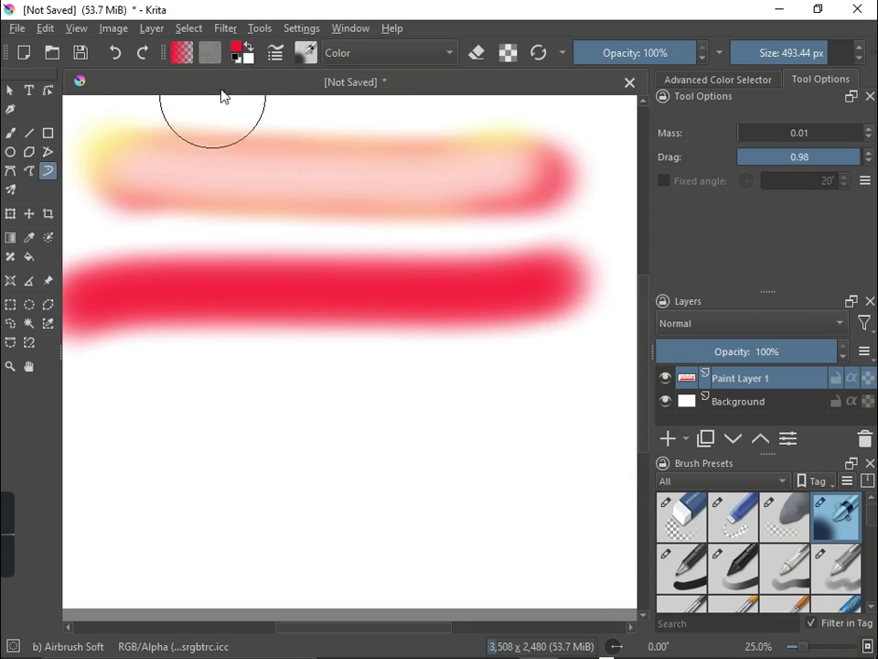
# - Set the foreground colour to green #12f00a and paint a horizontal stroke below the red one
pyautogui.click(236, 49)
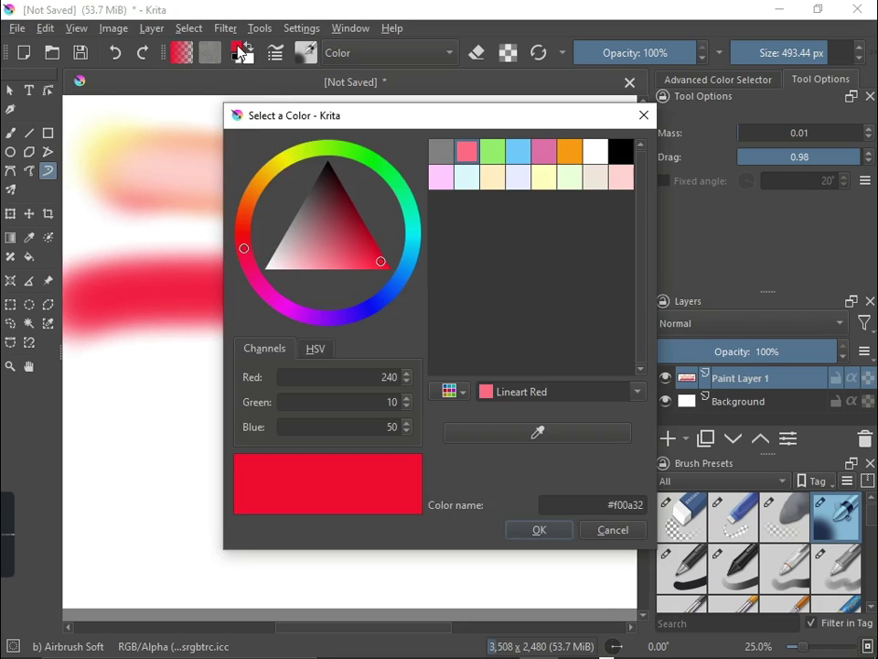
pyautogui.click(368, 165)
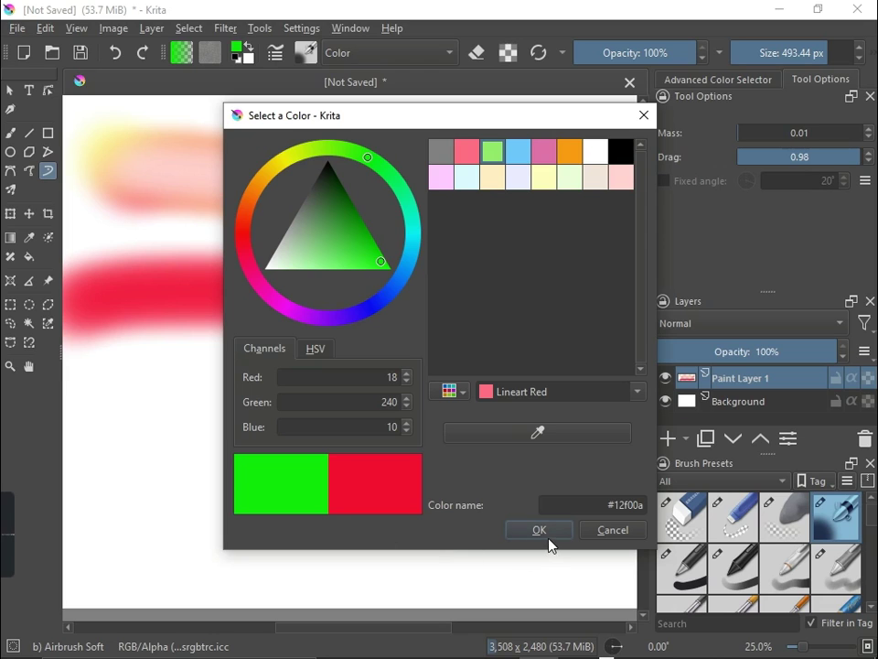
pyautogui.click(549, 538)
pyautogui.moveTo(100, 406); pyautogui.dragTo(550, 408)
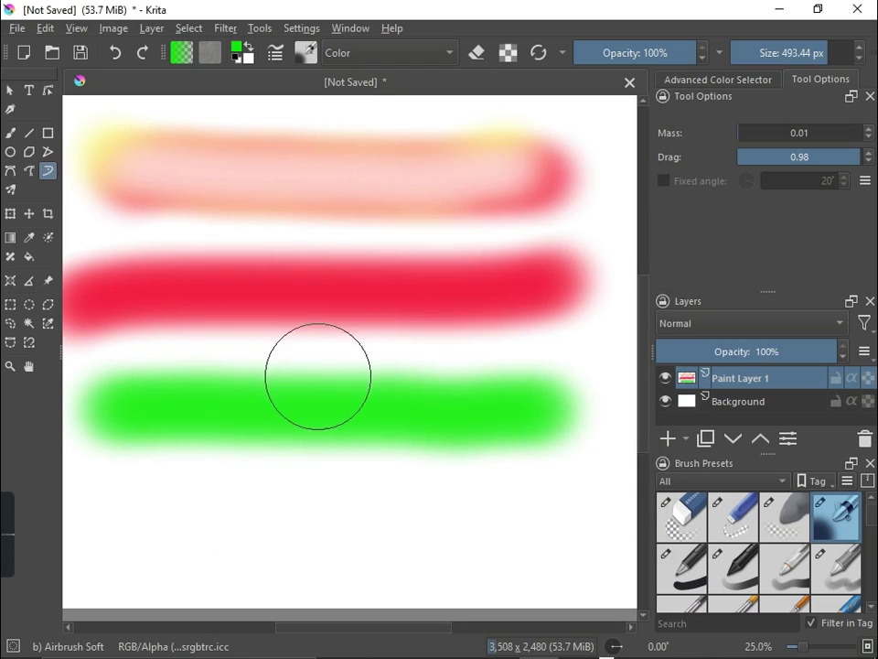
# - Set the foreground colour to pink #f04694
pyautogui.click(237, 51)
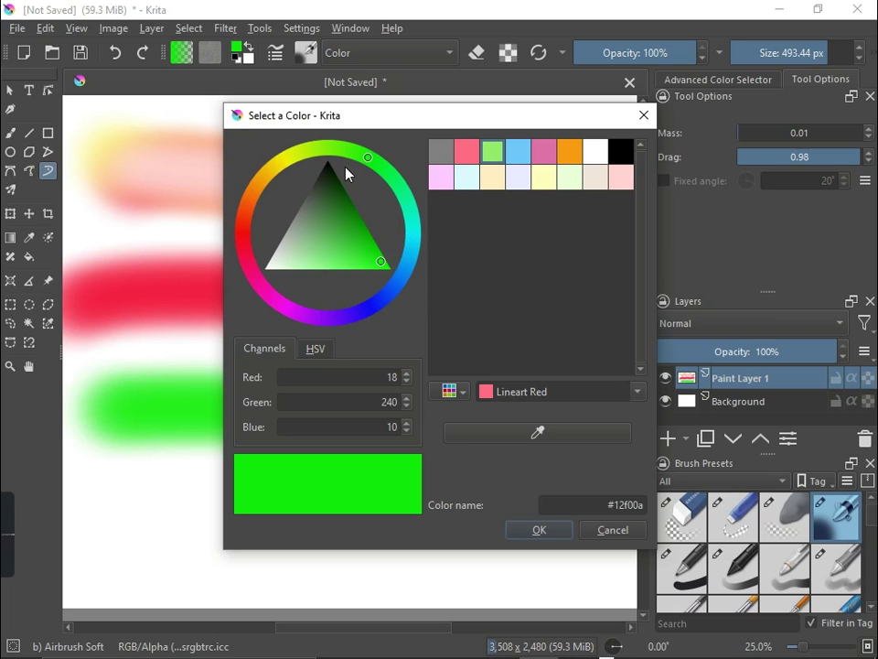
pyautogui.moveTo(375, 162)
pyautogui.mouseDown()
pyautogui.moveTo(402, 196)
pyautogui.moveTo(412, 229)
pyautogui.moveTo(367, 310)
pyautogui.moveTo(300, 316)
pyautogui.moveTo(256, 305)
pyautogui.moveTo(245, 285)
pyautogui.mouseUp()
pyautogui.moveTo(379, 261)
pyautogui.mouseDown()
pyautogui.moveTo(343, 216)
pyautogui.moveTo(313, 213)
pyautogui.moveTo(352, 262)
pyautogui.mouseUp()
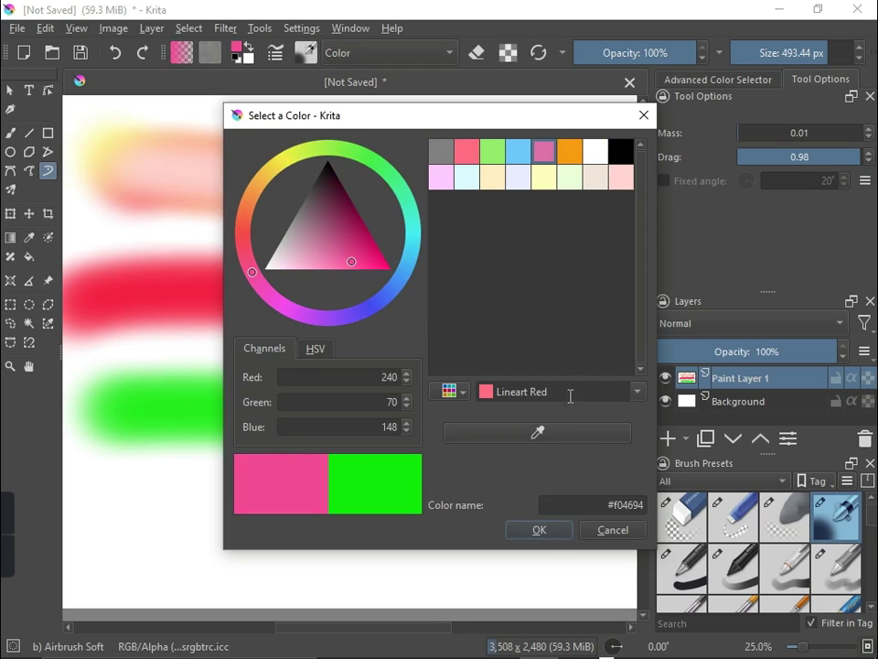
pyautogui.click(531, 531)
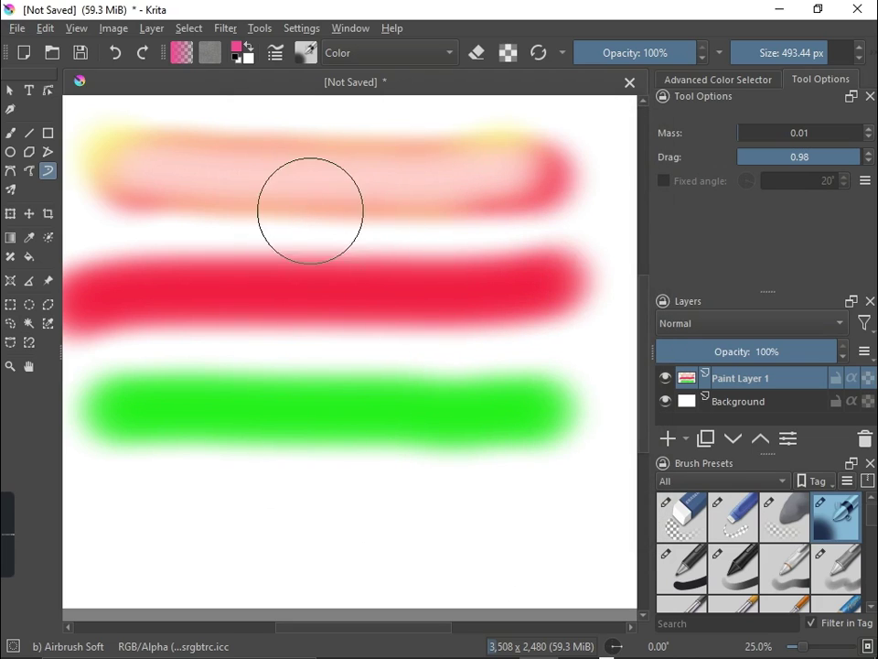
# - Add a new paint layer and a new vector layer above Paint Layer 1
pyautogui.click(668, 440)
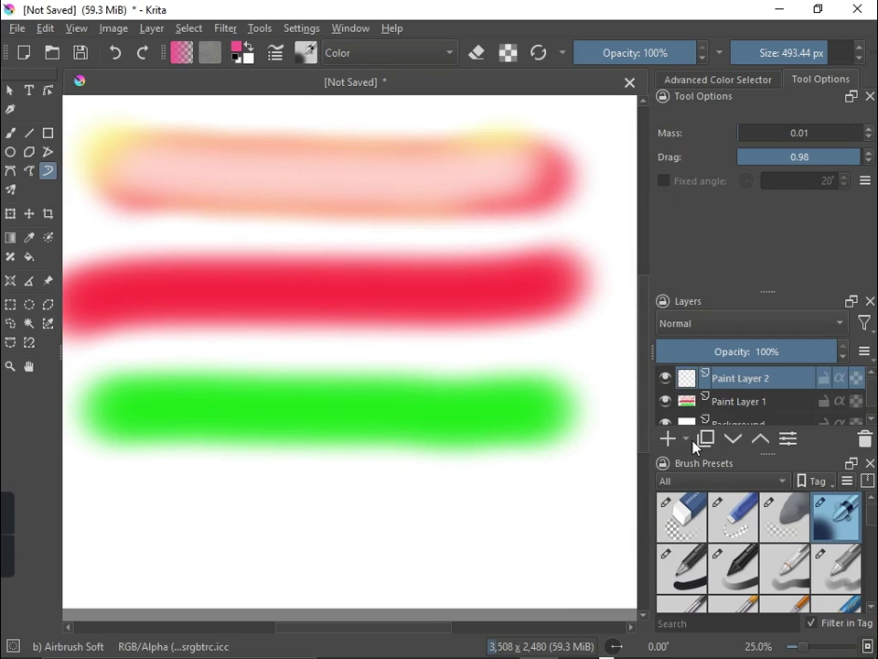
pyautogui.click(686, 440)
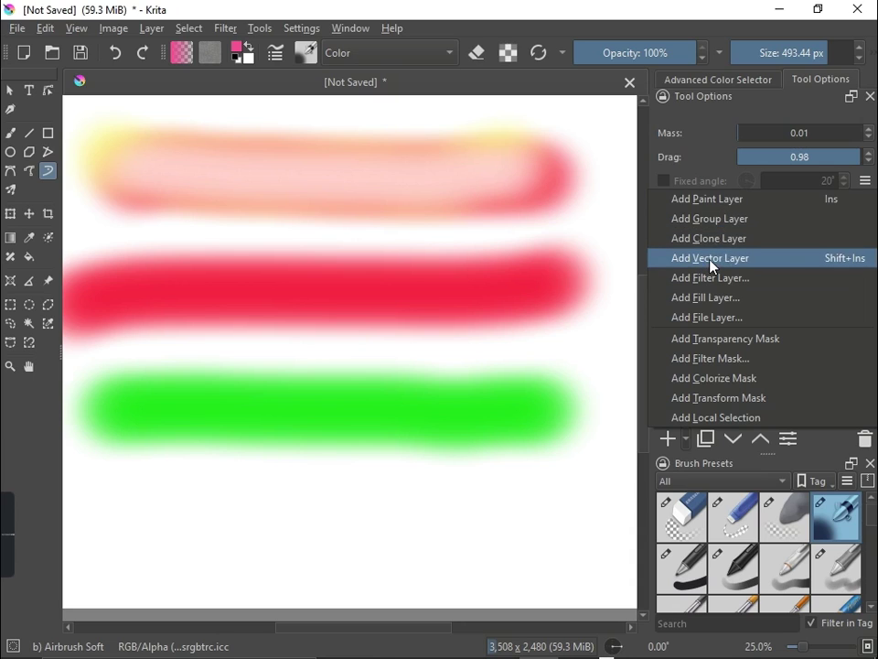
pyautogui.click(683, 259)
# - Delete Paint Layer 2 and Paint Layer 1, leaving the vector layer selected above the Background
pyautogui.click(714, 400)
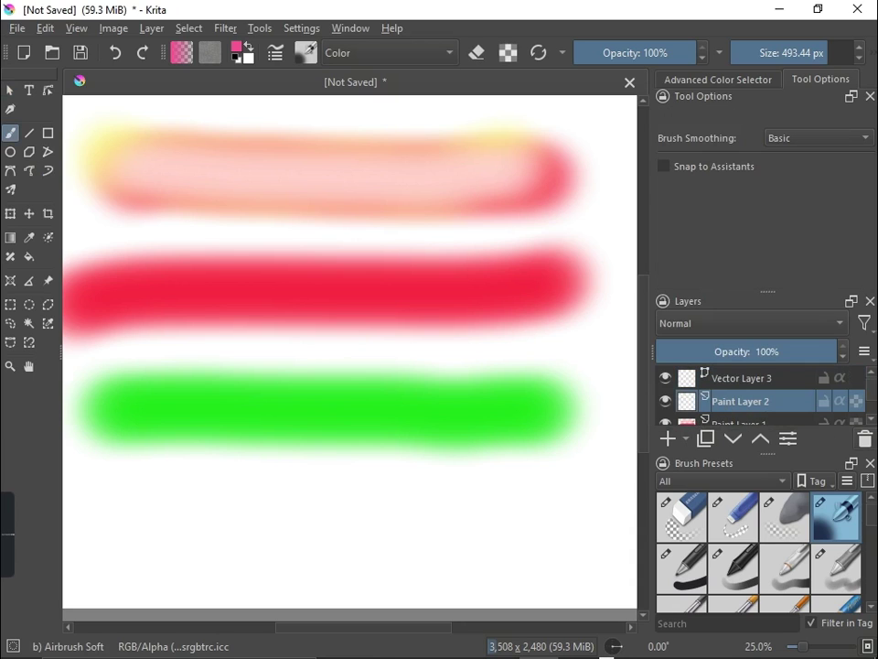
pyautogui.click(867, 441)
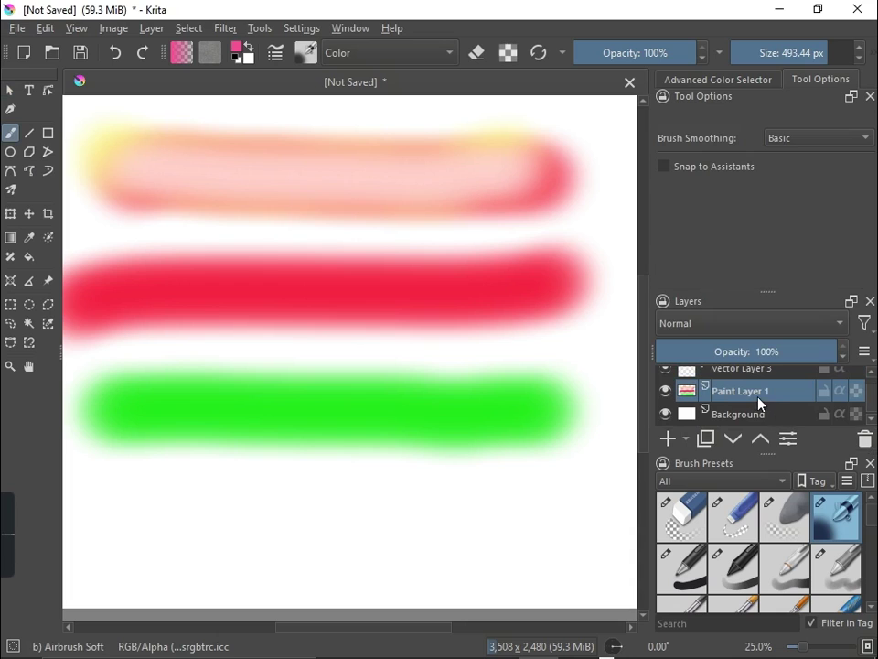
pyautogui.click(866, 441)
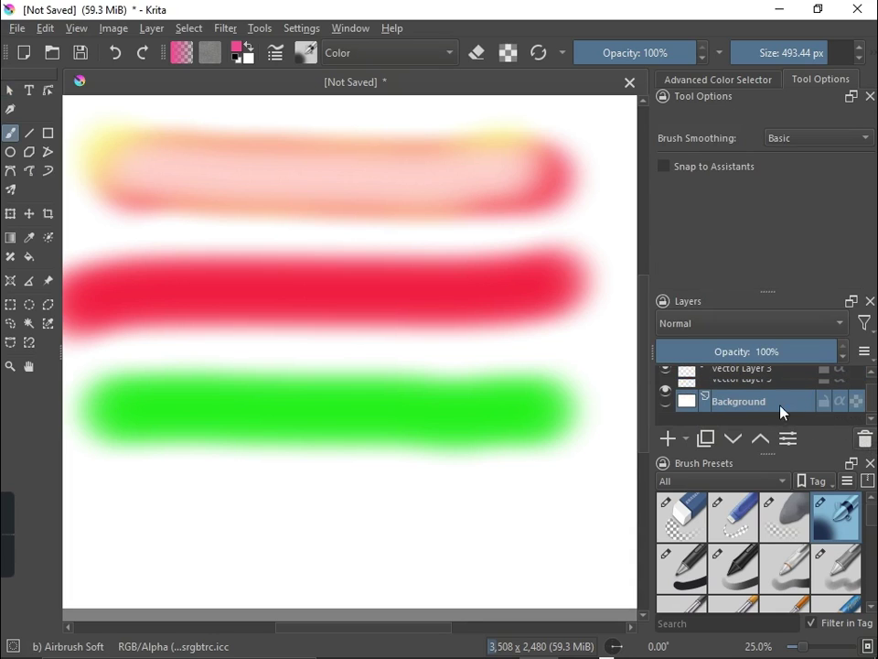
pyautogui.click(750, 386)
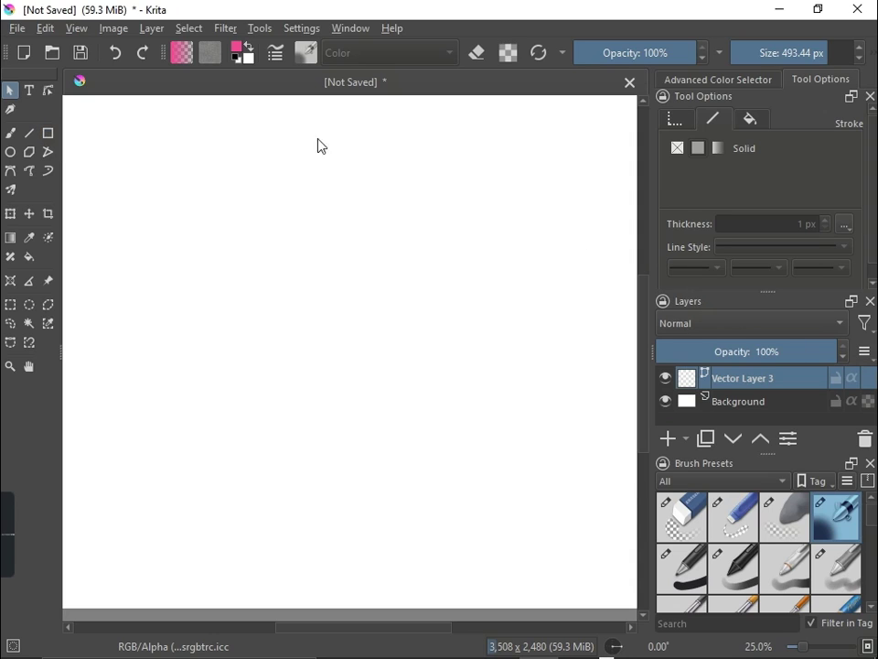
# - Choose the Eraser Circle brush preset and set the brush blending mode to Normal
pyautogui.click(682, 536)
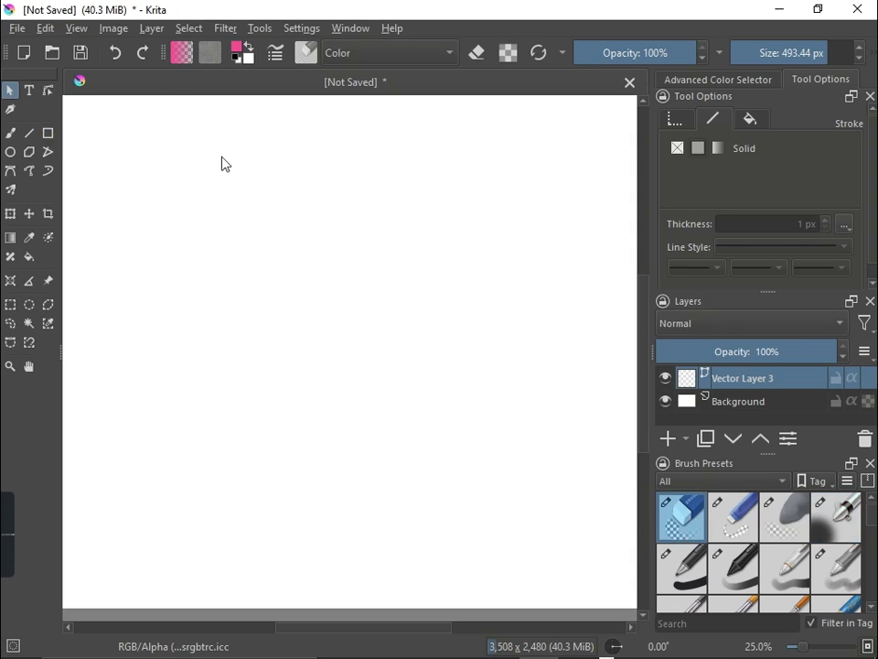
pyautogui.click(440, 59)
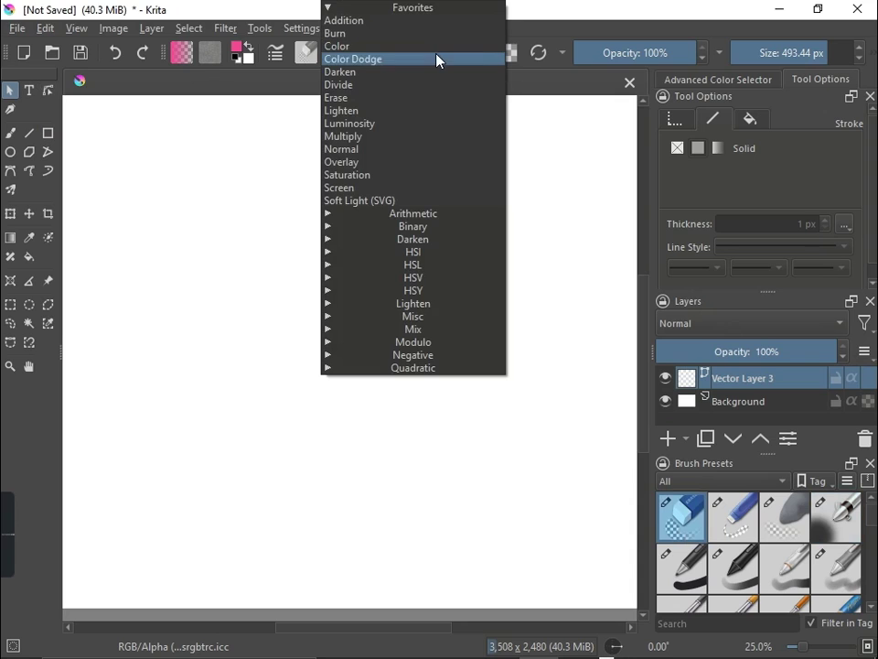
pyautogui.click(369, 149)
# - Draw an unfilled rectangle about 1996 px wide and a circle about 764 px wide below it, with a 33.30 px brush outline
pyautogui.click(48, 133)
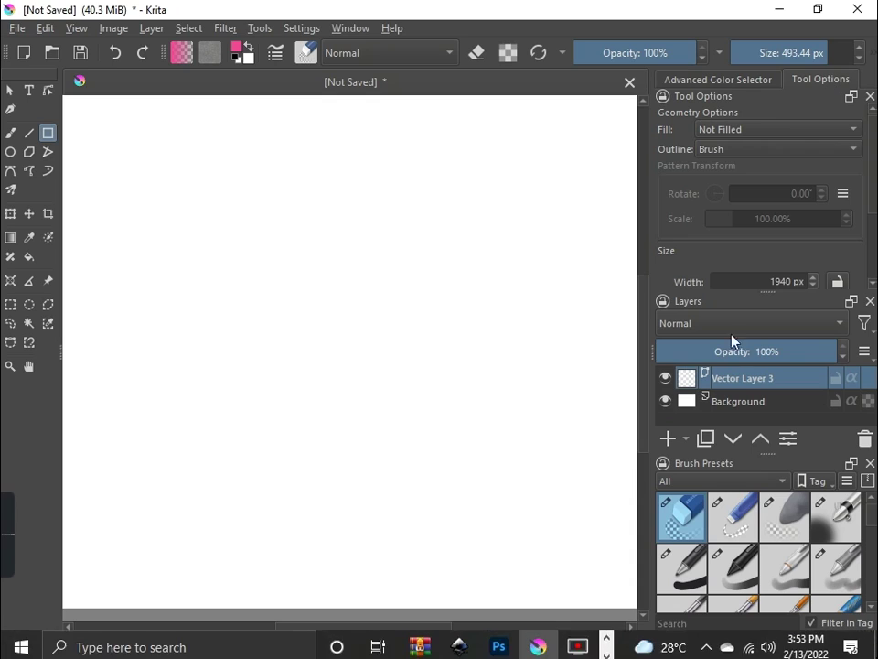
pyautogui.moveTo(800, 52); pyautogui.dragTo(776, 54)
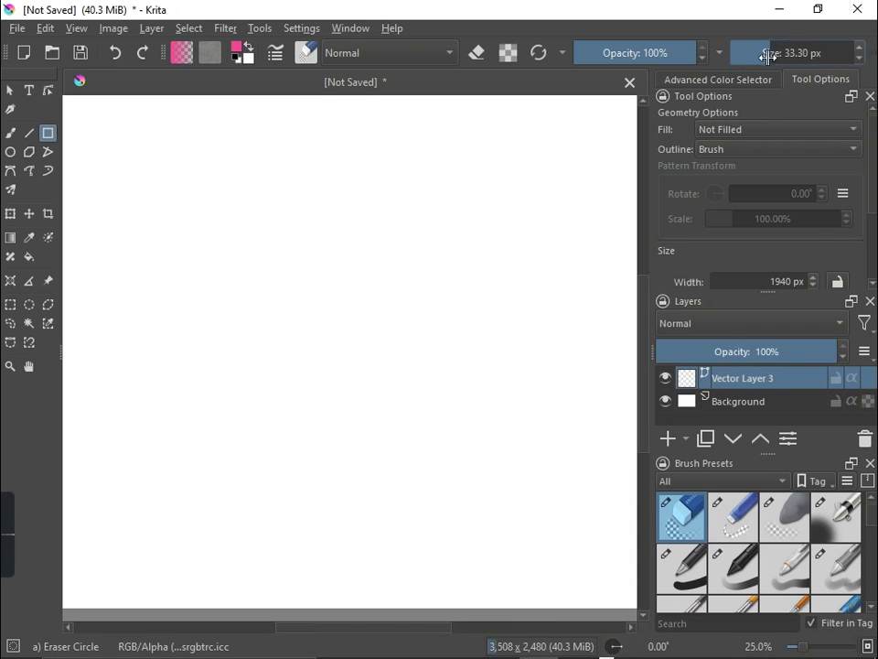
pyautogui.moveTo(114, 124); pyautogui.dragTo(543, 292)
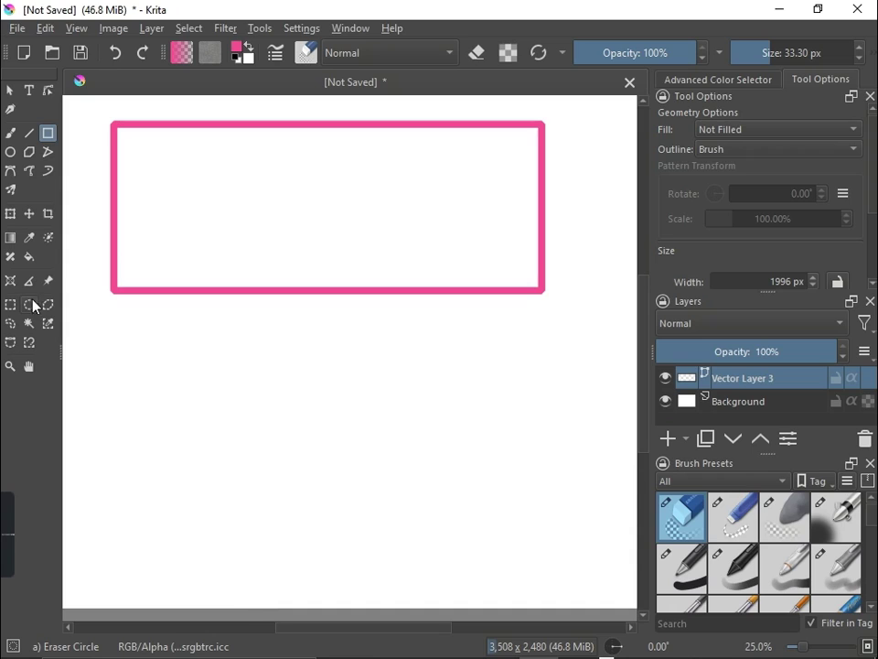
pyautogui.click(11, 152)
pyautogui.moveTo(175, 369)
pyautogui.mouseDown()
pyautogui.moveTo(197, 494)
pyautogui.moveTo(348, 505)
pyautogui.moveTo(337, 525)
pyautogui.mouseUp()
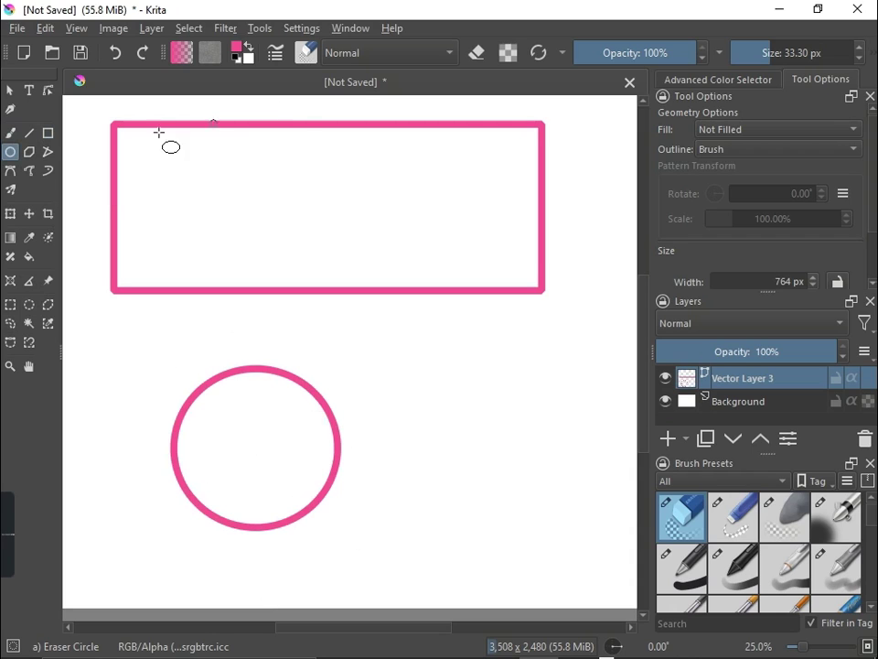
# - Select the circle and recolour its stroke, trying Cadium yellow first and ending with dark blue
pyautogui.click(10, 90)
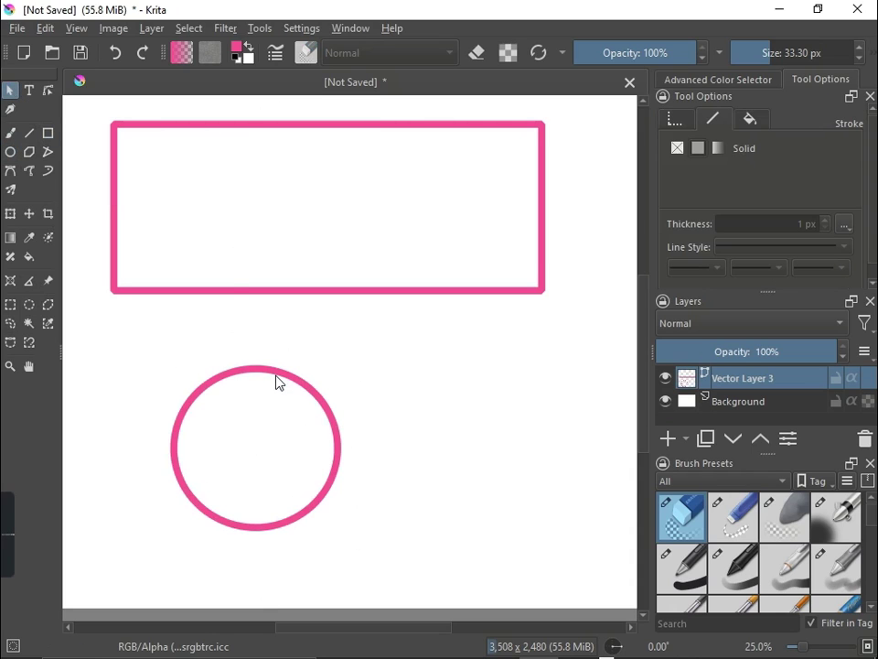
pyautogui.click(276, 379)
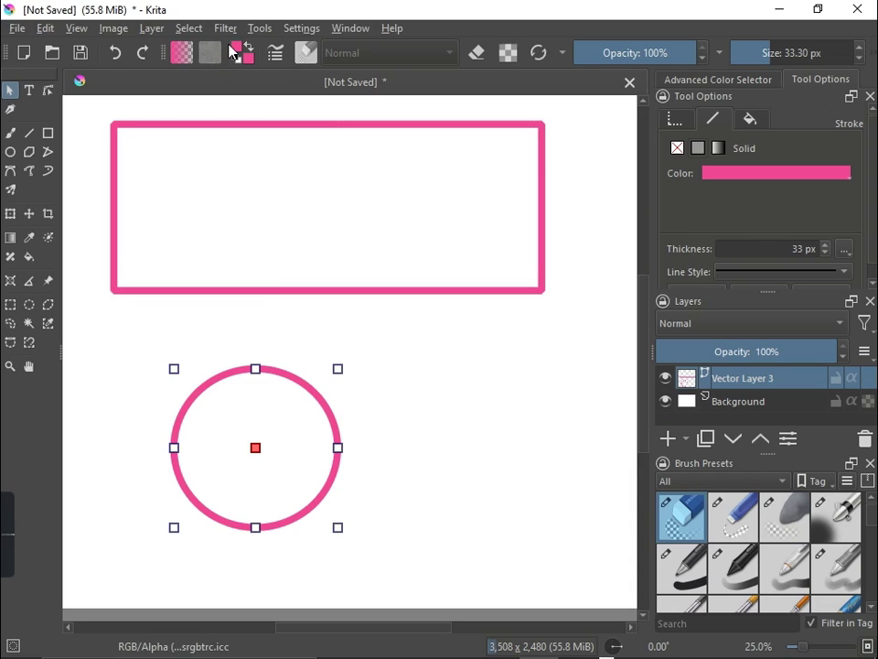
pyautogui.click(745, 173)
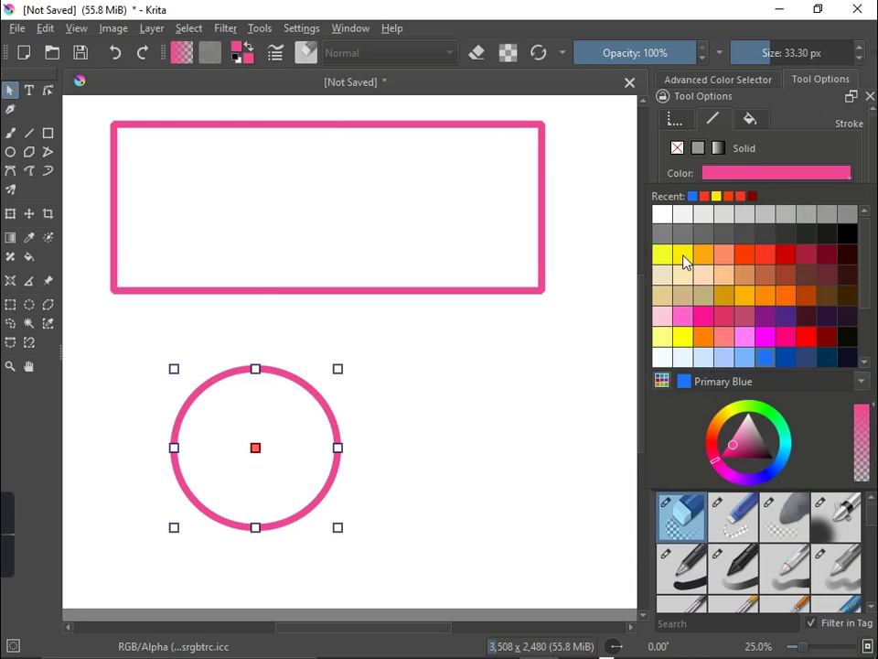
pyautogui.click(684, 256)
pyautogui.click(758, 174)
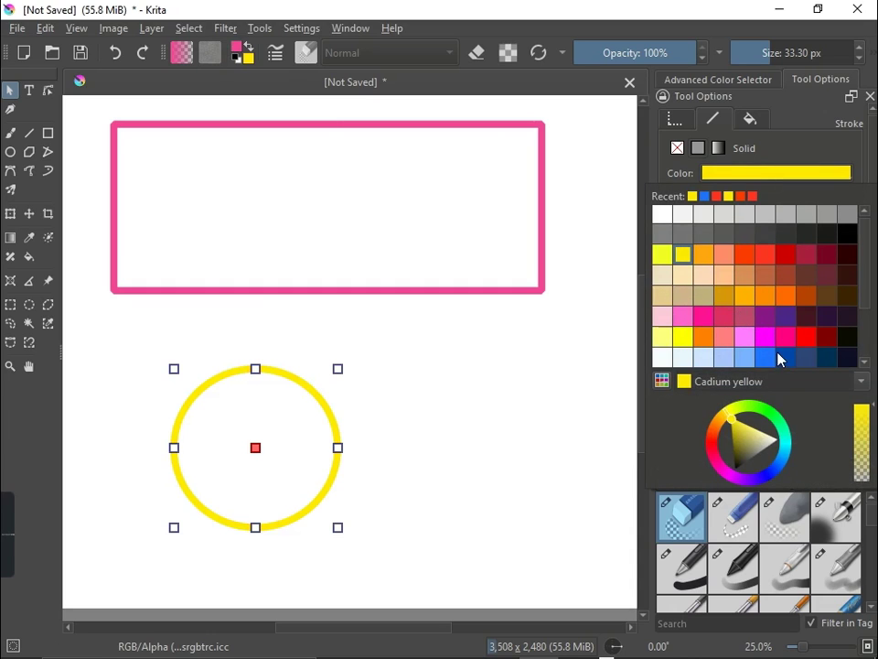
pyautogui.click(779, 357)
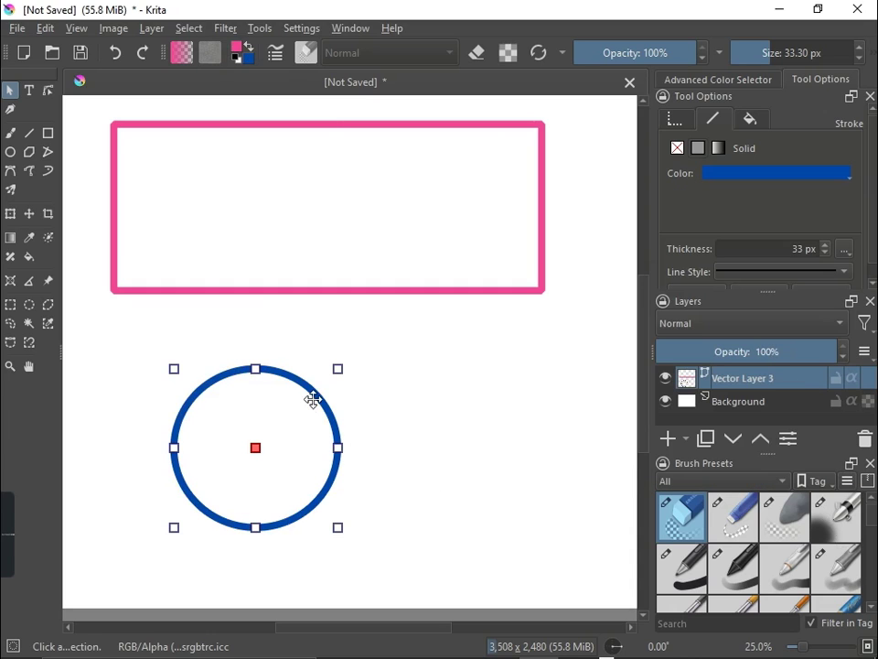
# - Move the blue circle up and to the right below the rectangle, and select the pink rectangle
pyautogui.moveTo(293, 451); pyautogui.dragTo(340, 427)
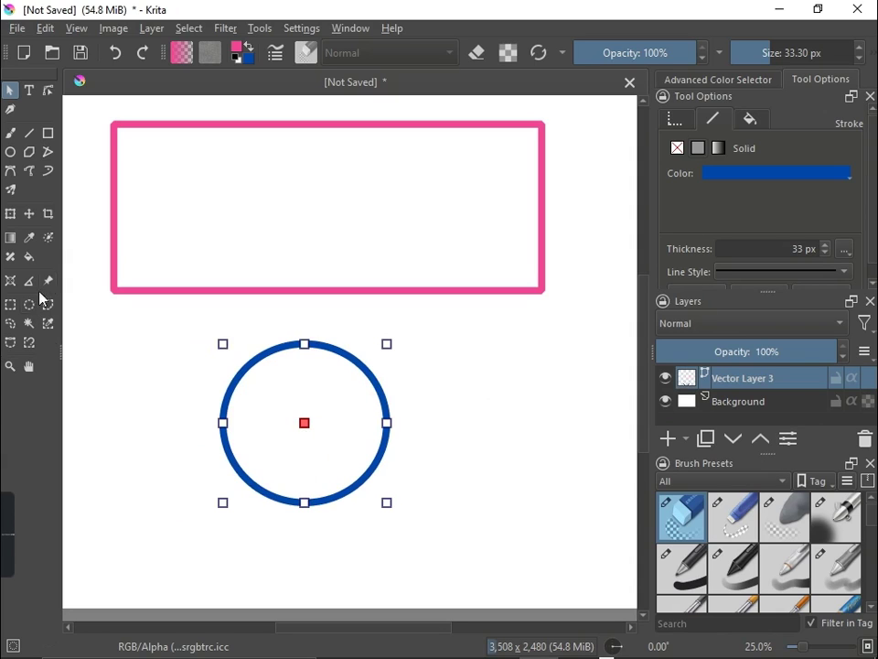
pyautogui.click(29, 236)
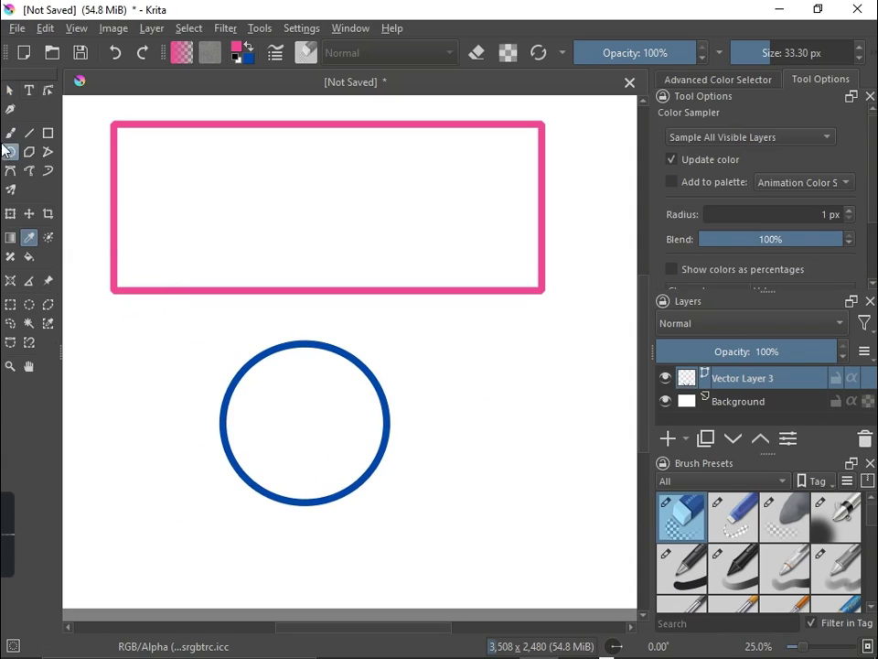
pyautogui.click(10, 90)
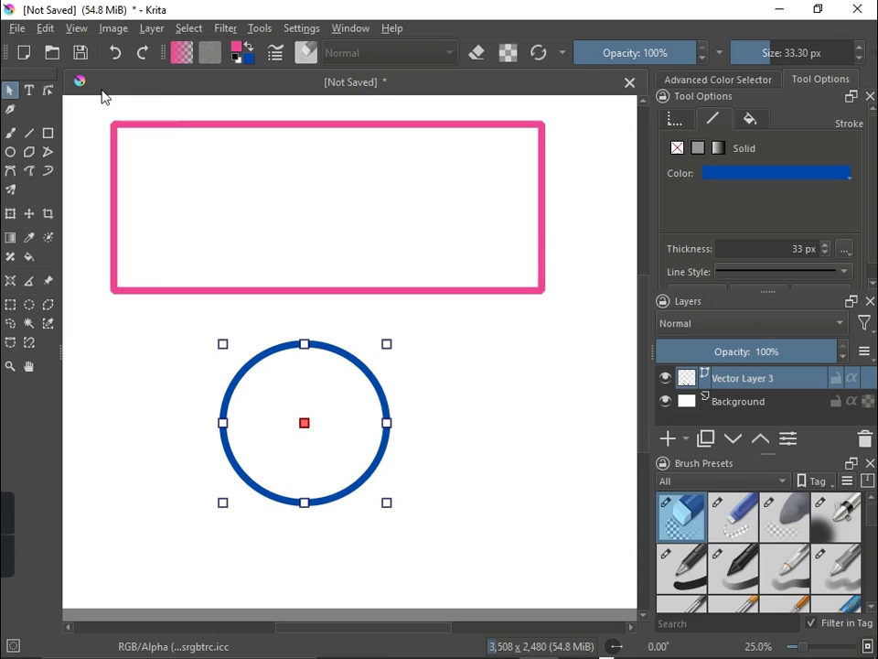
pyautogui.click(173, 124)
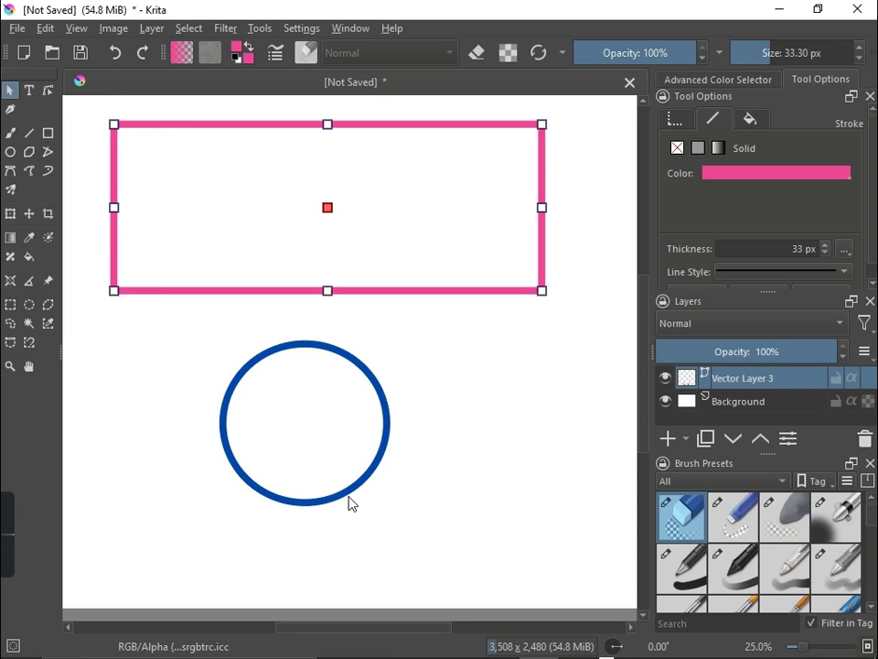
# - Use the Color Sampler to pick the circle's blue and finally the rectangle's pink as the foreground colour
pyautogui.click(30, 239)
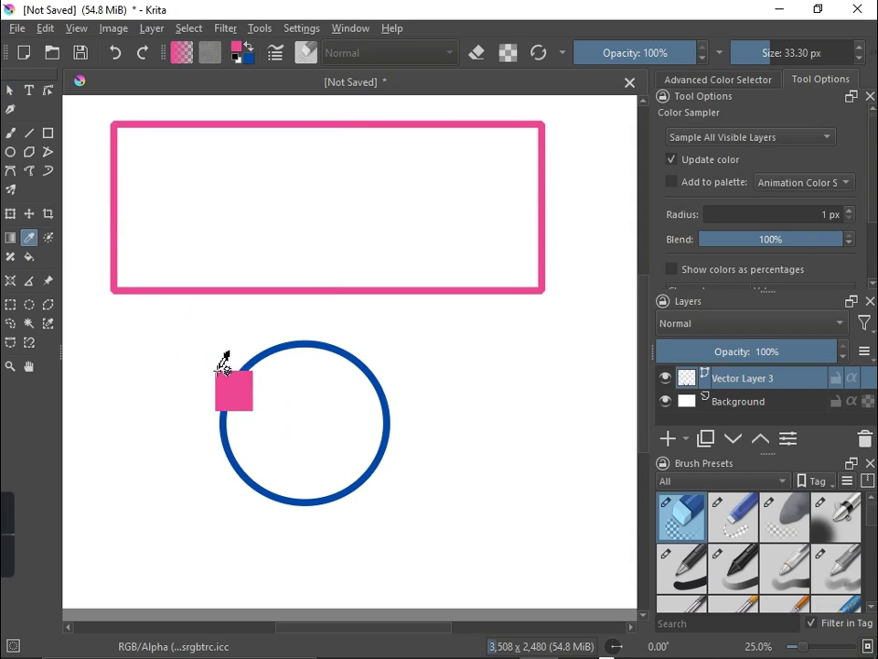
pyautogui.click(262, 355)
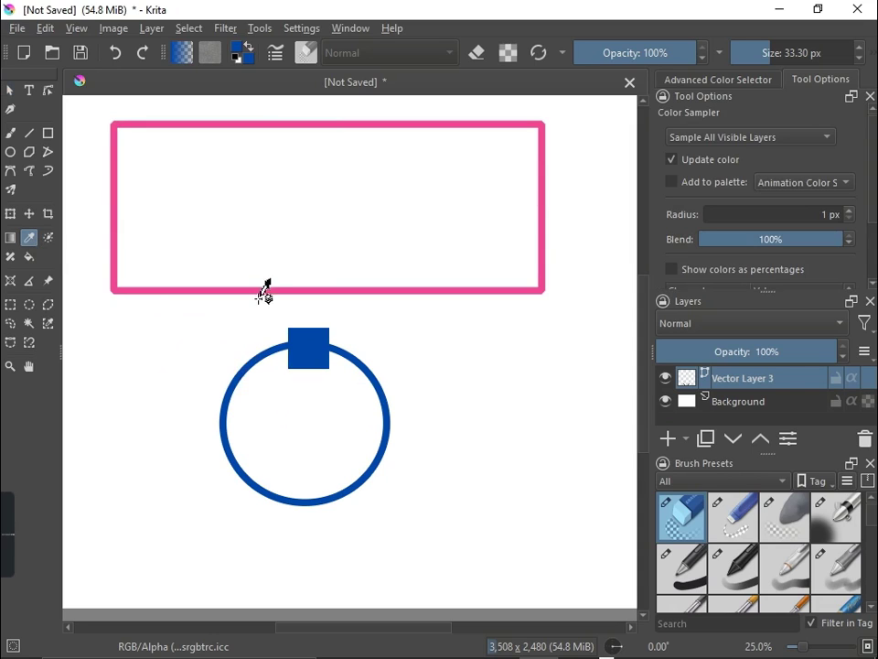
pyautogui.click(9, 90)
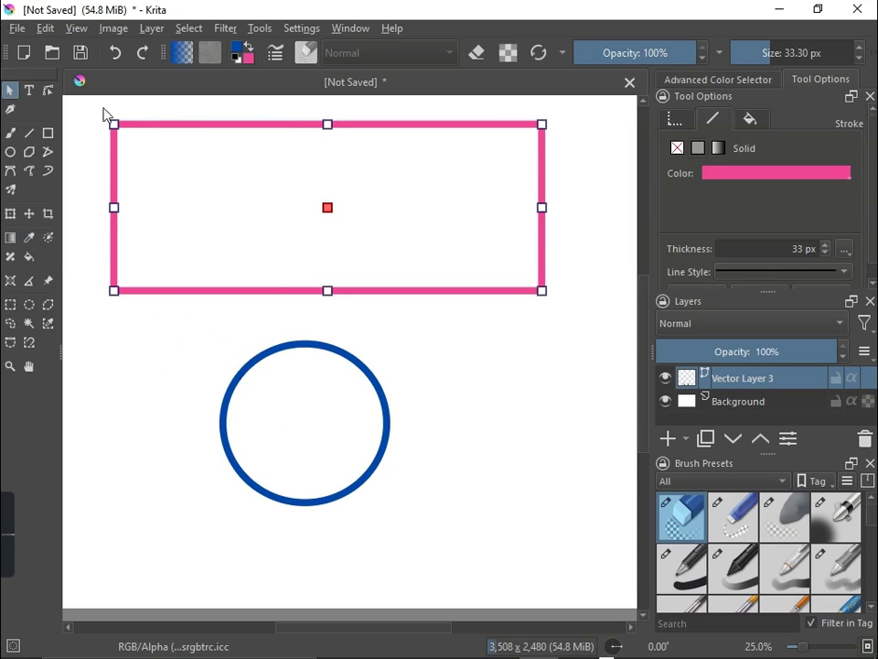
pyautogui.click(29, 237)
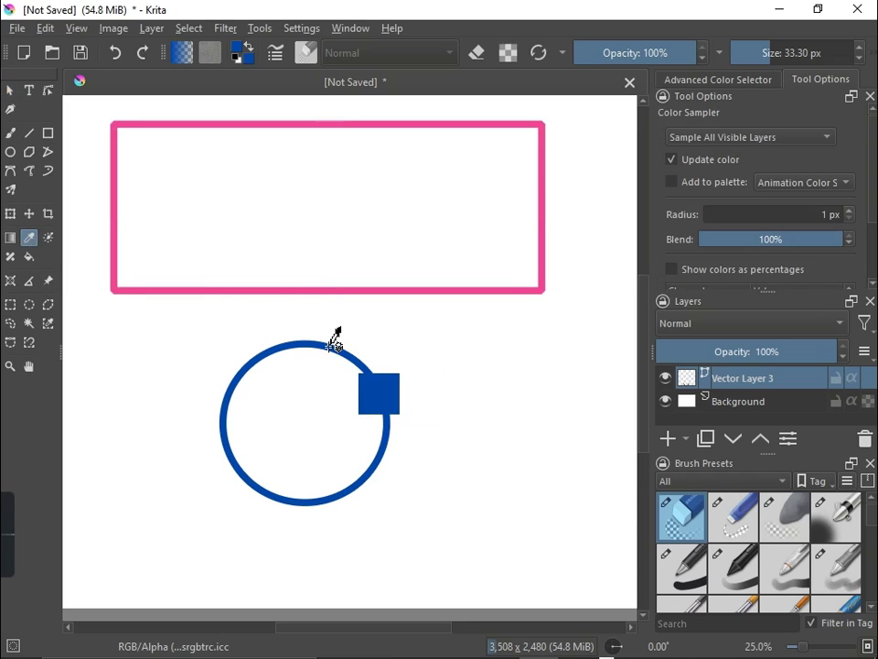
pyautogui.click(322, 278)
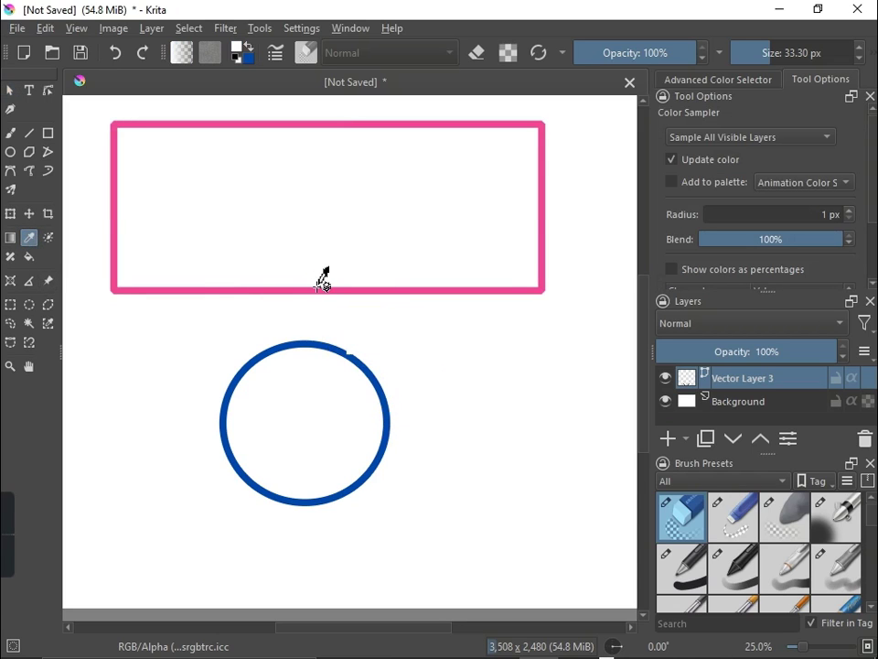
pyautogui.click(378, 379)
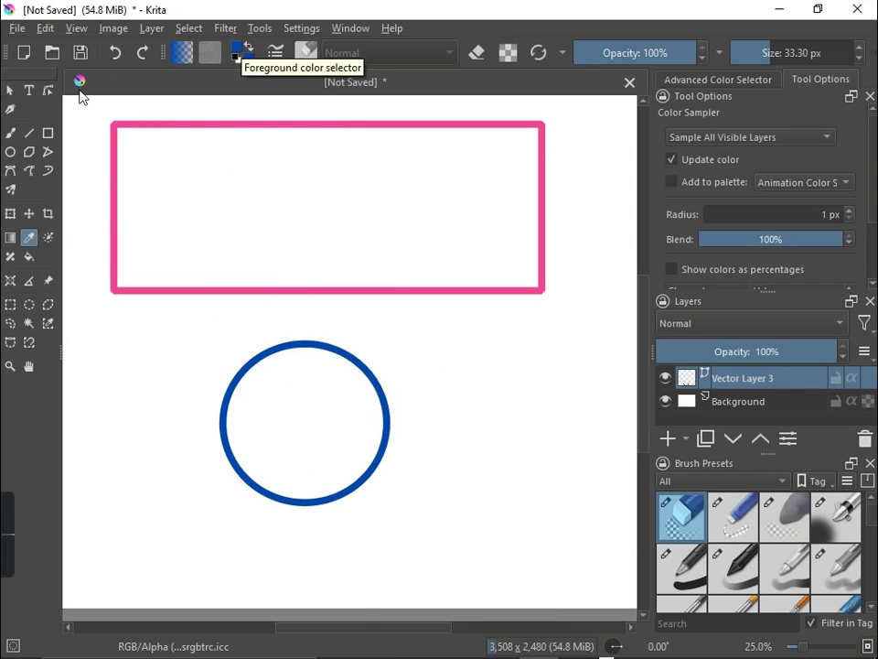
pyautogui.click(114, 133)
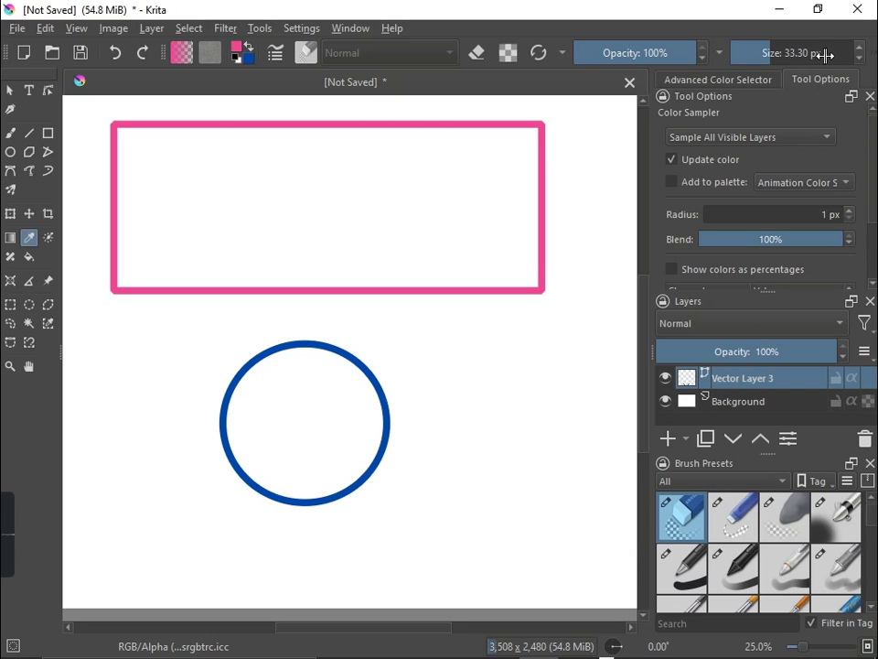
# - Select the rectangle and the circle in turn to compare their stroke colours, and view the rectangle's fill and stroke options
pyautogui.click(9, 89)
pyautogui.click(191, 126)
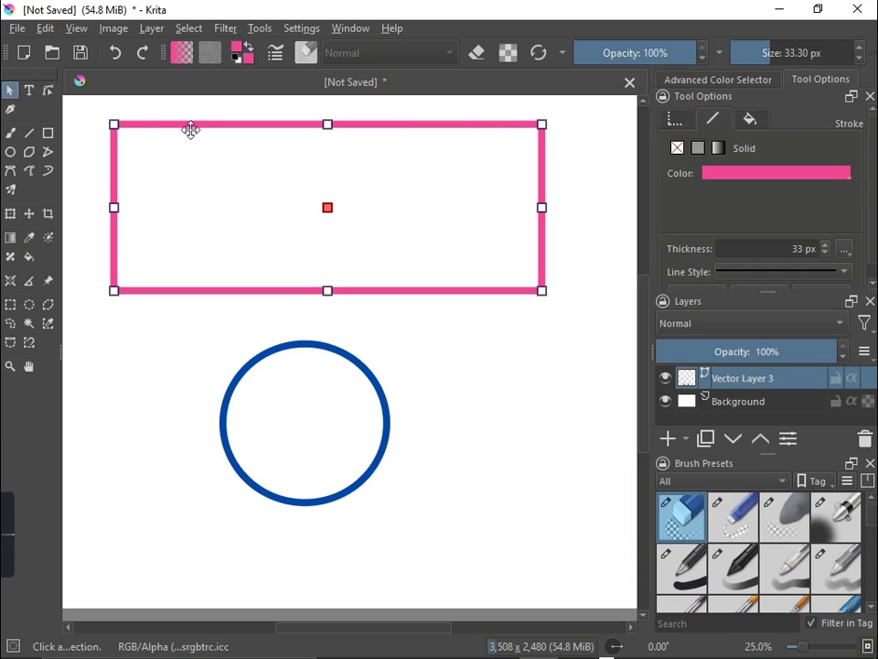
pyautogui.click(311, 355)
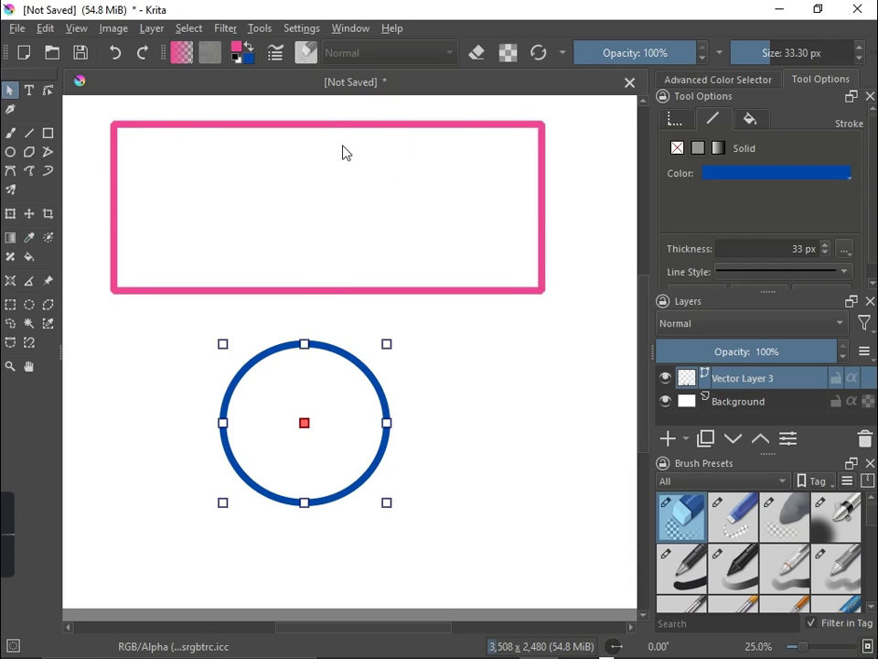
pyautogui.click(326, 124)
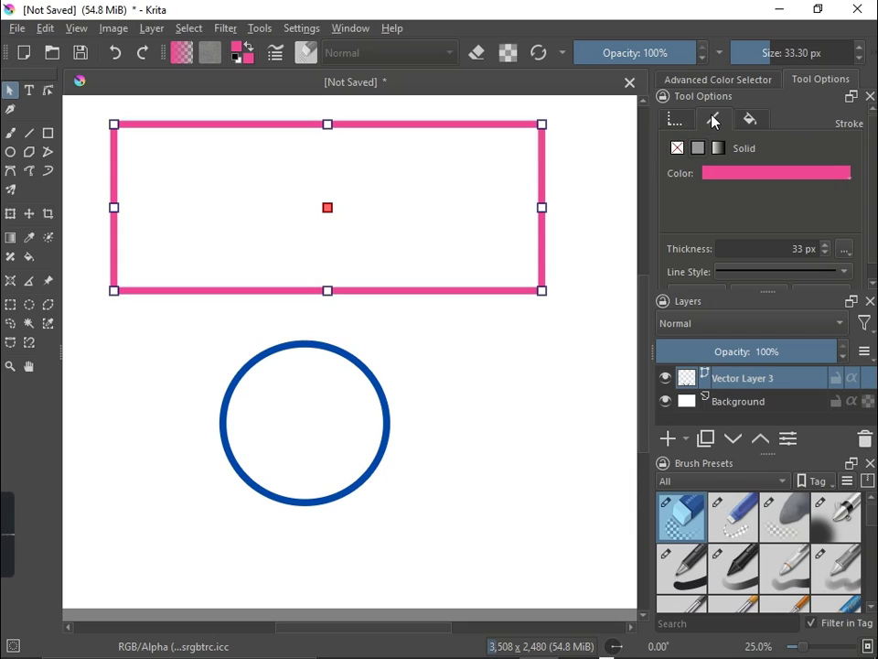
pyautogui.click(750, 120)
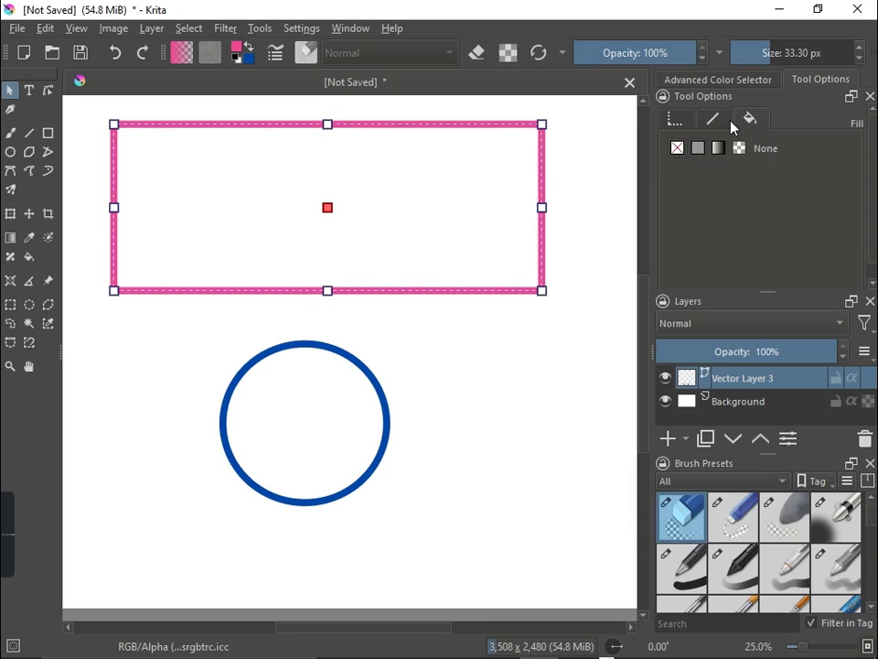
pyautogui.click(713, 119)
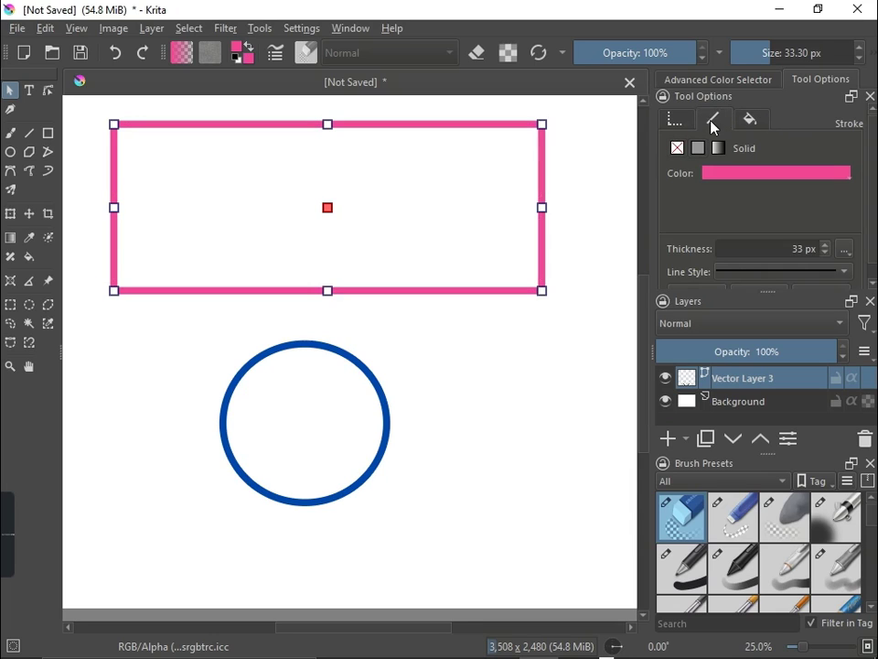
# - Recolour the rectangle's stroke, trying Cadium yellow, Deep pink and Cobalt blue and ending with Lemon yellow
pyautogui.click(767, 175)
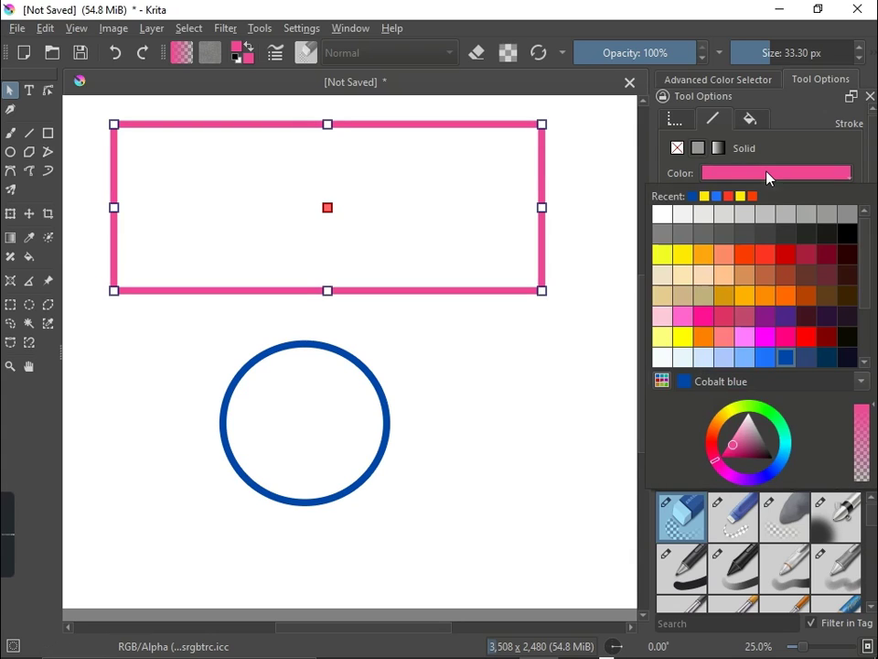
pyautogui.click(688, 255)
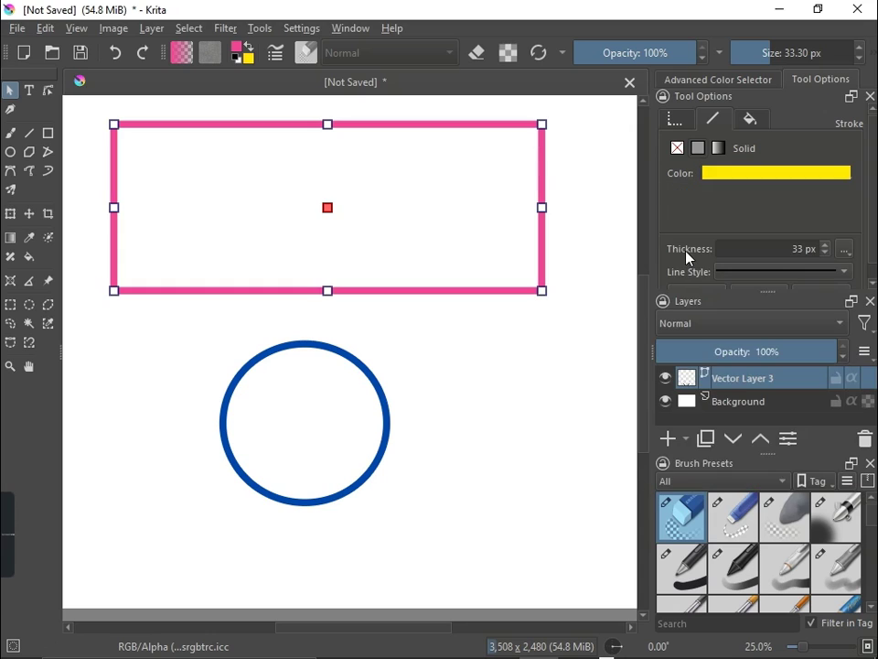
pyautogui.click(756, 176)
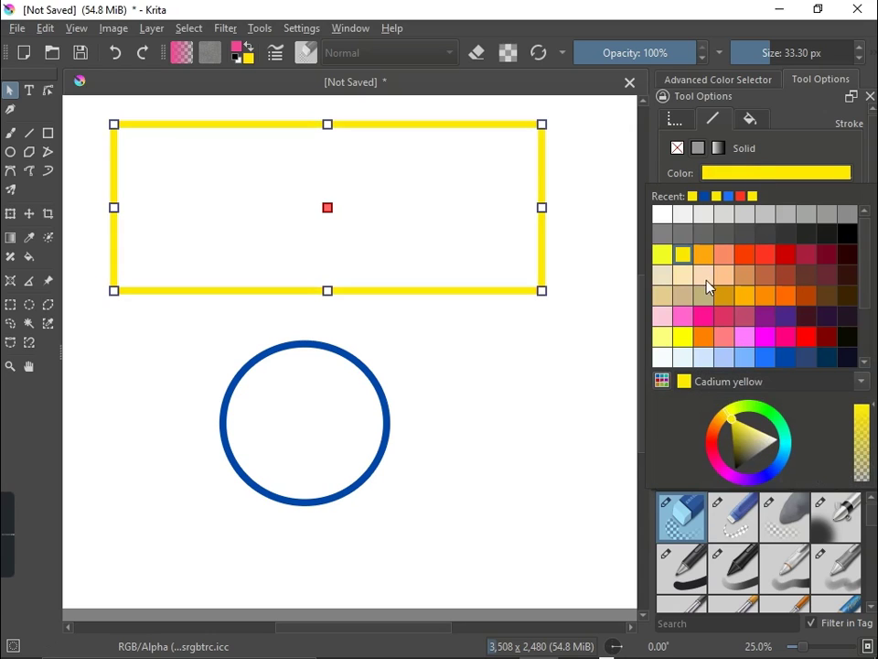
pyautogui.click(701, 317)
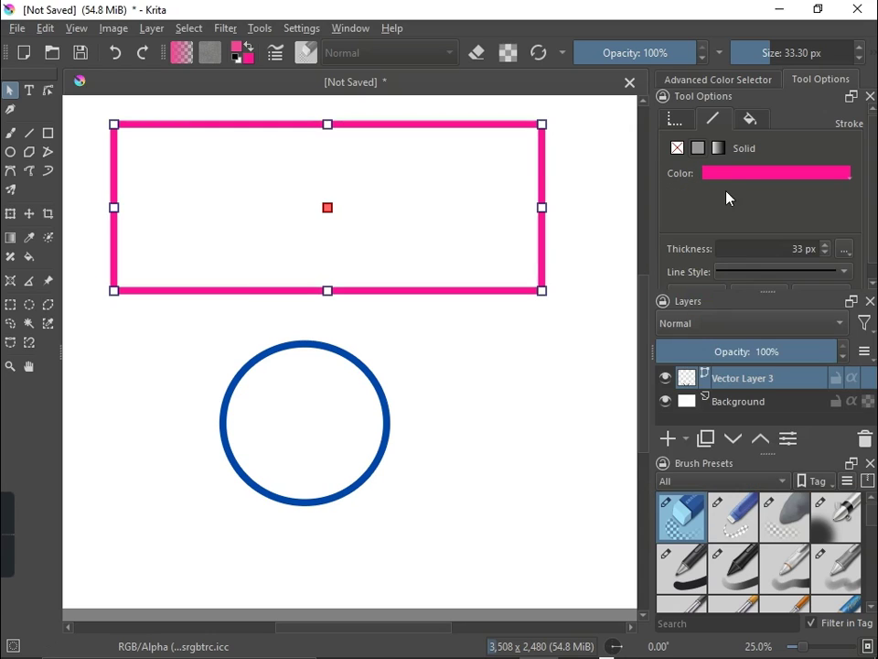
pyautogui.click(739, 174)
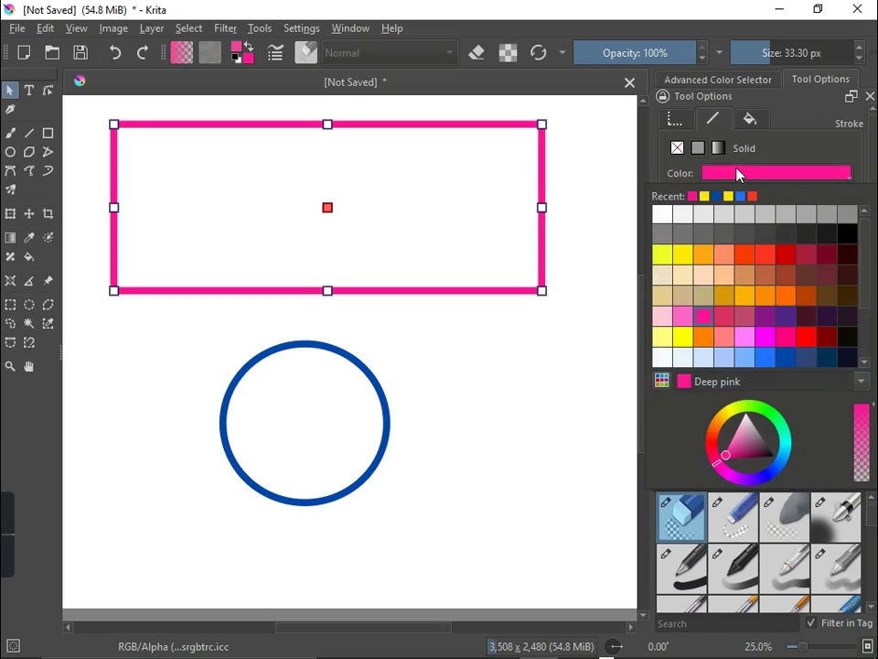
pyautogui.click(662, 254)
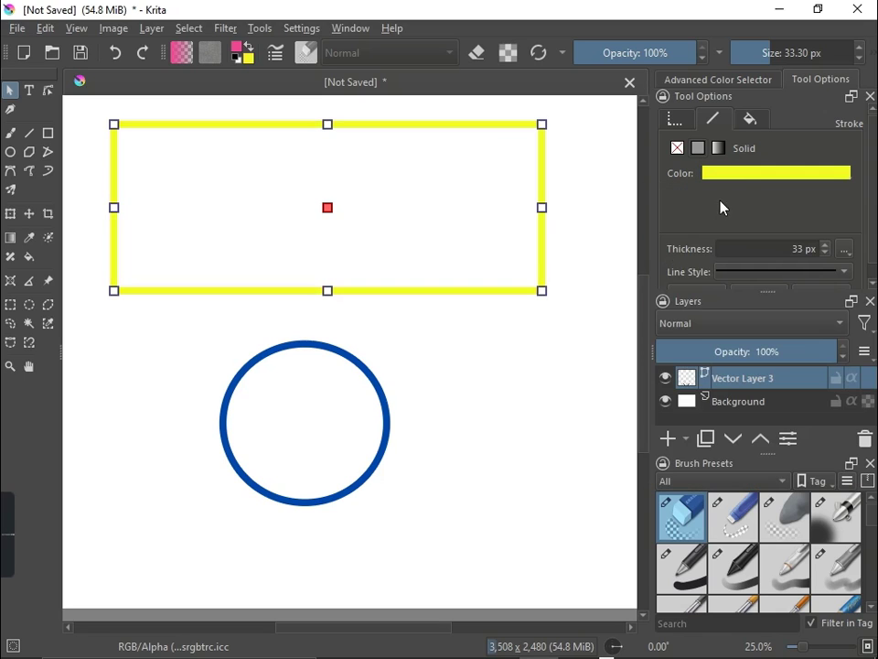
pyautogui.click(746, 175)
pyautogui.click(785, 357)
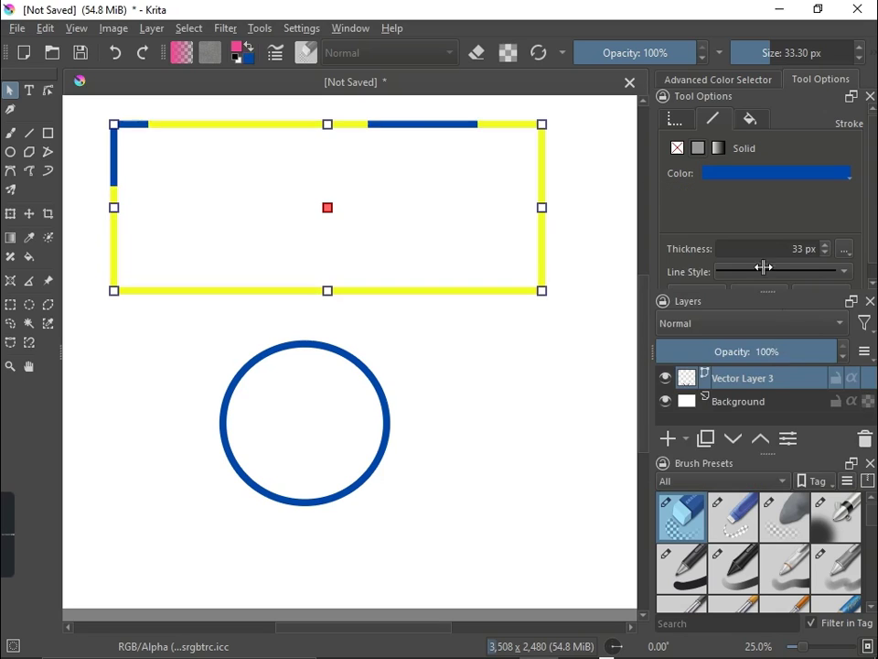
pyautogui.click(770, 177)
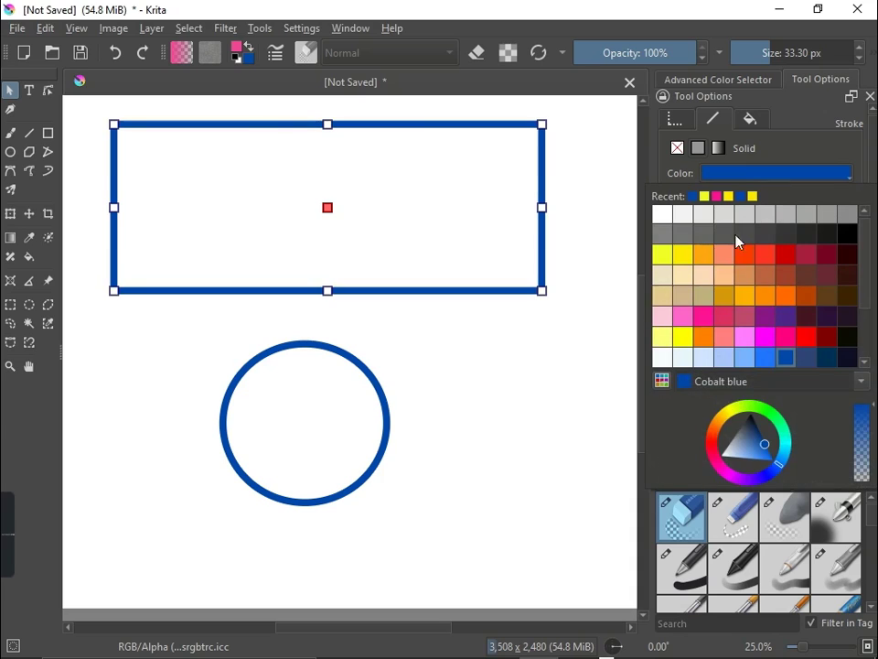
pyautogui.click(665, 255)
# - Lower the brush opacity to 85%
pyautogui.moveTo(666, 53); pyautogui.dragTo(662, 70)
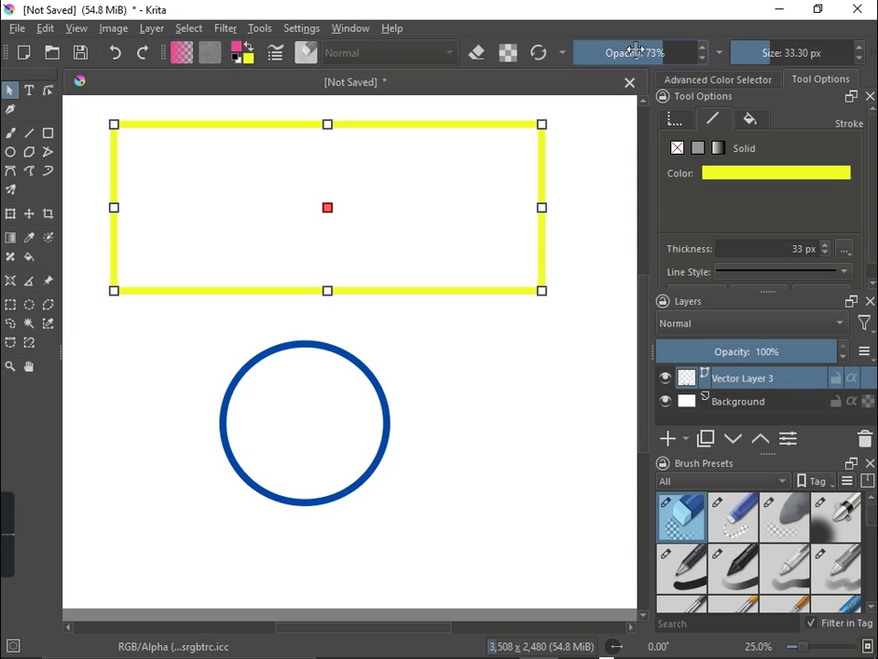
pyautogui.click(682, 52)
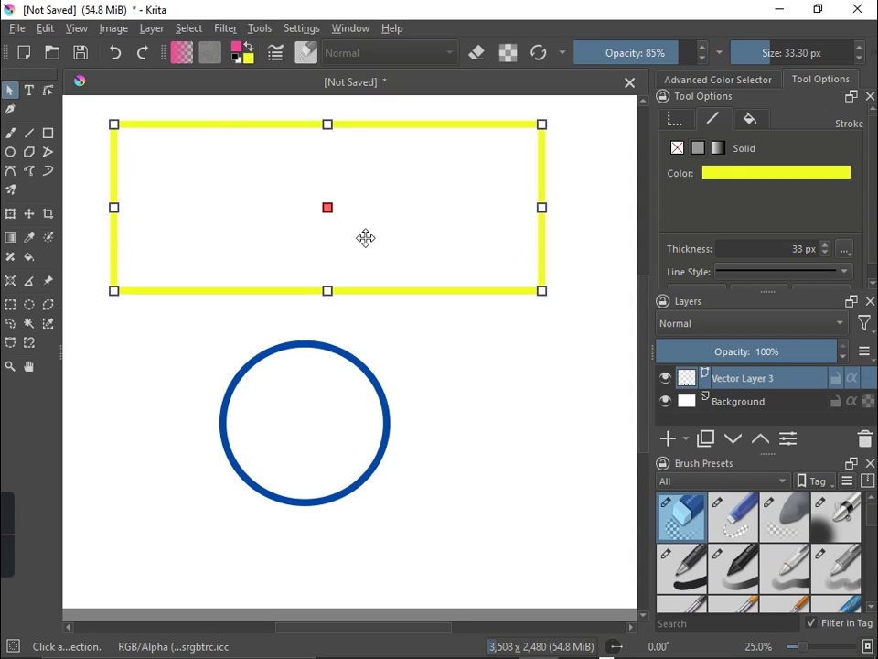
# - Give the rectangle a solid fill and change the fill colour to dark navy blue
pyautogui.click(748, 121)
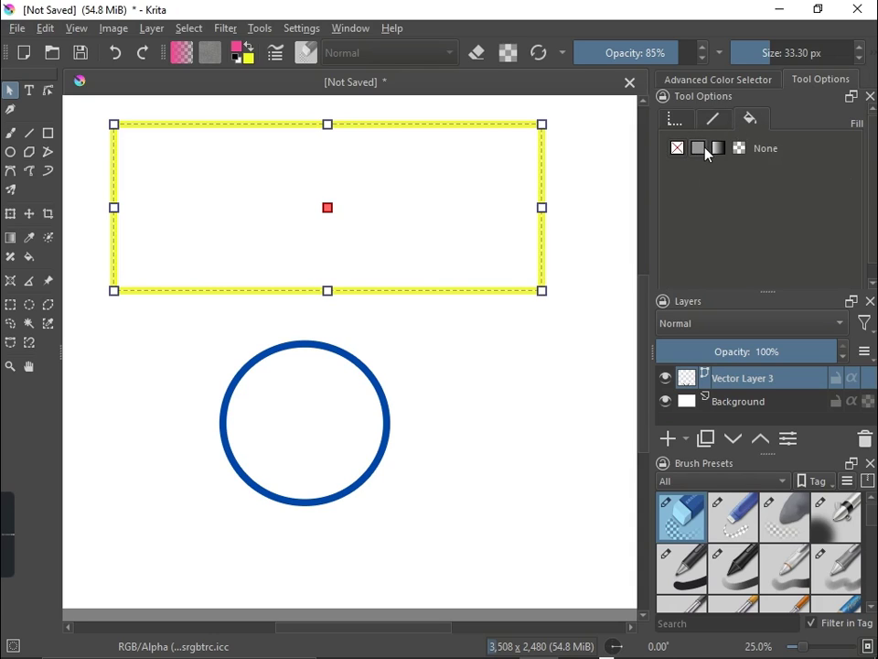
pyautogui.click(700, 151)
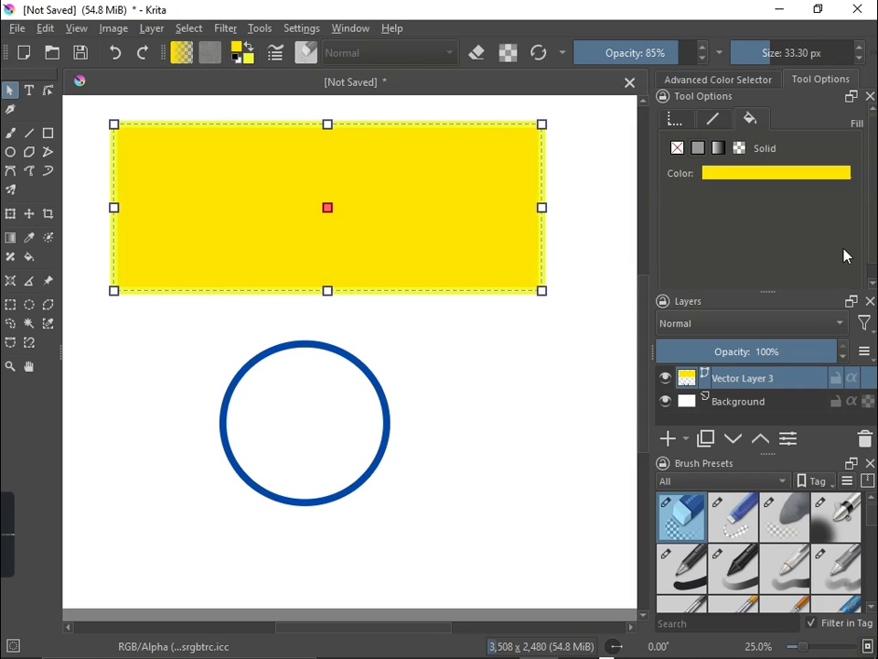
pyautogui.click(829, 177)
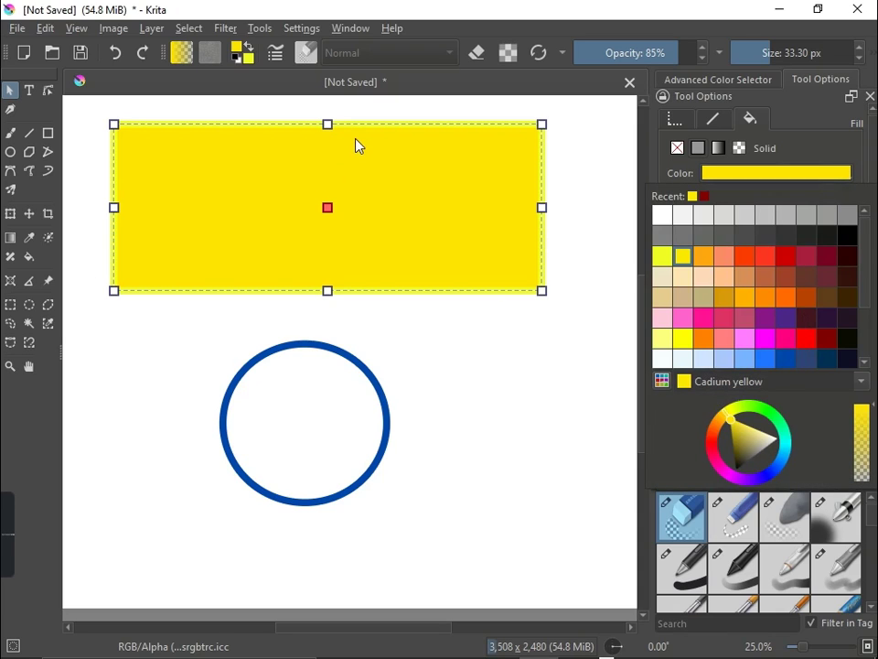
pyautogui.click(826, 361)
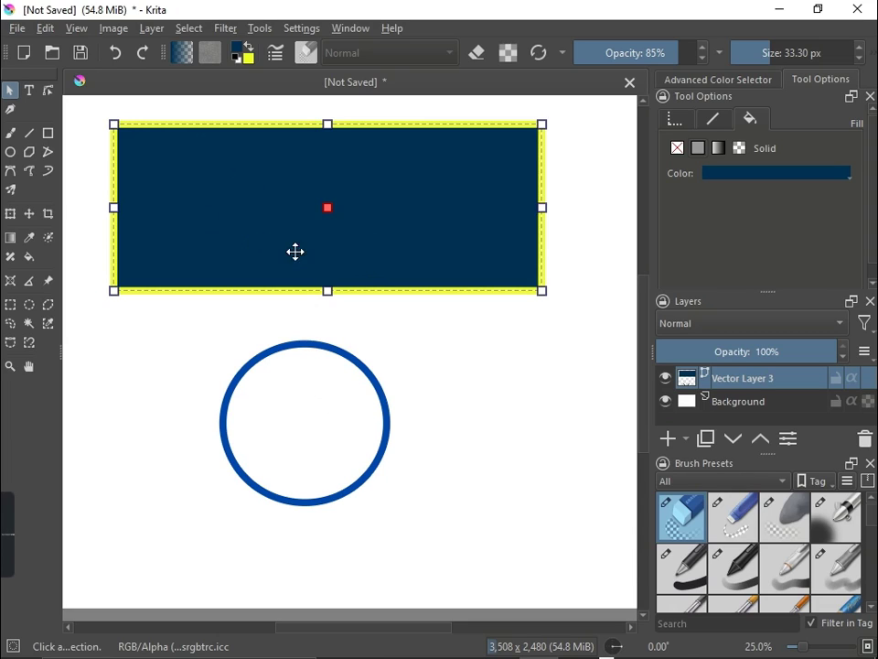
# - Recolour the circle's stroke bright magenta and move the circle slightly down and to the right
pyautogui.click(348, 359)
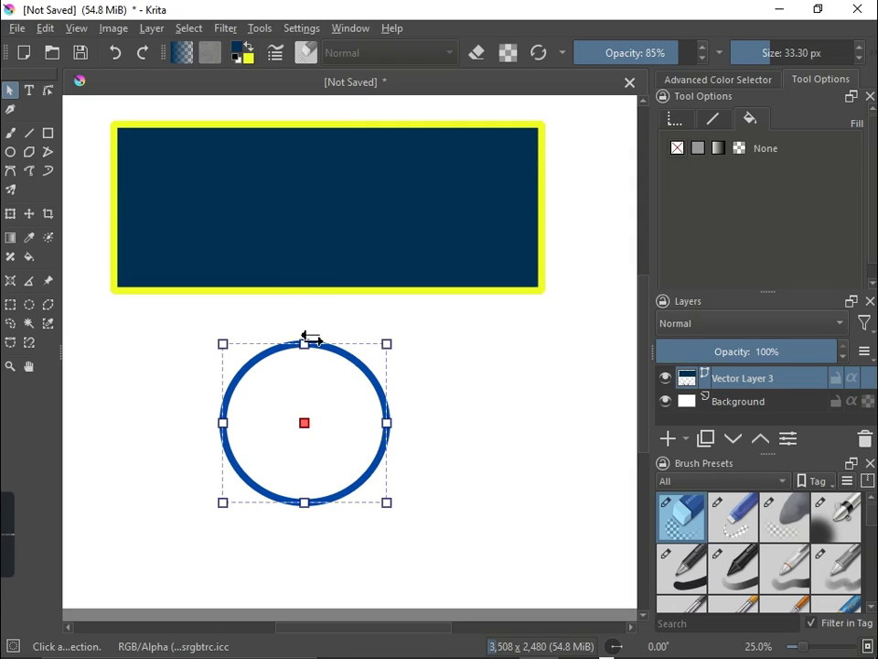
pyautogui.click(716, 122)
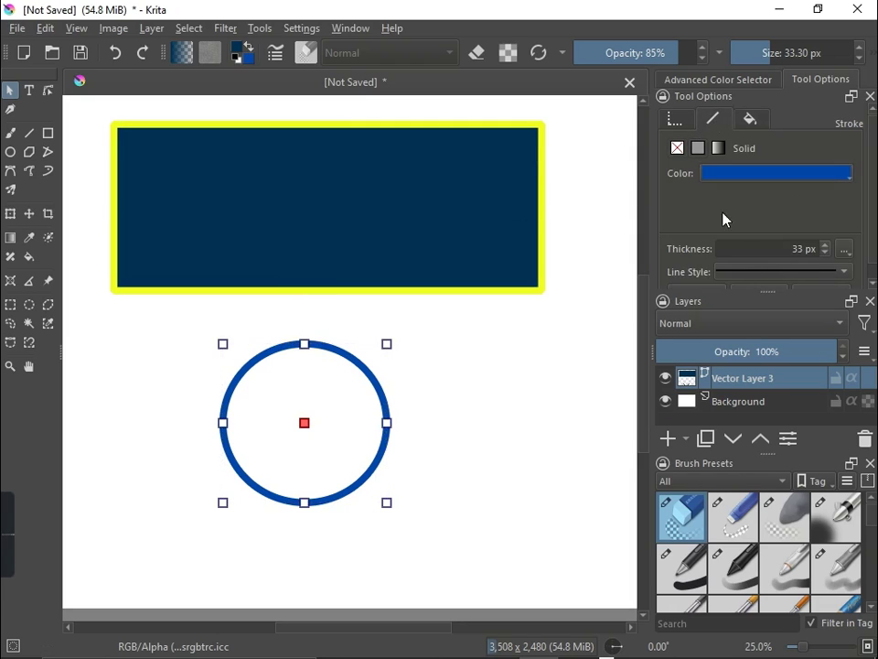
pyautogui.click(722, 176)
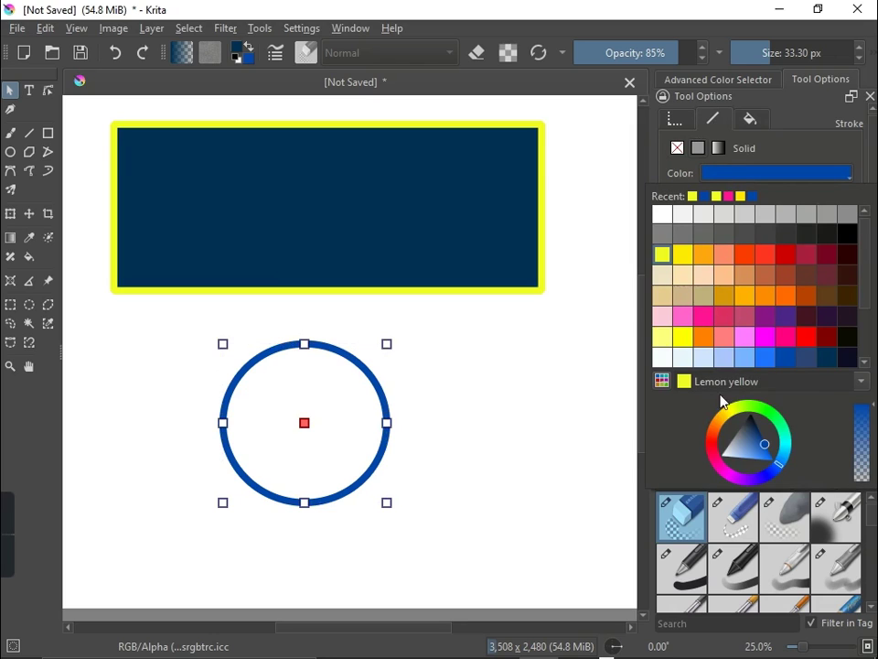
pyautogui.click(767, 338)
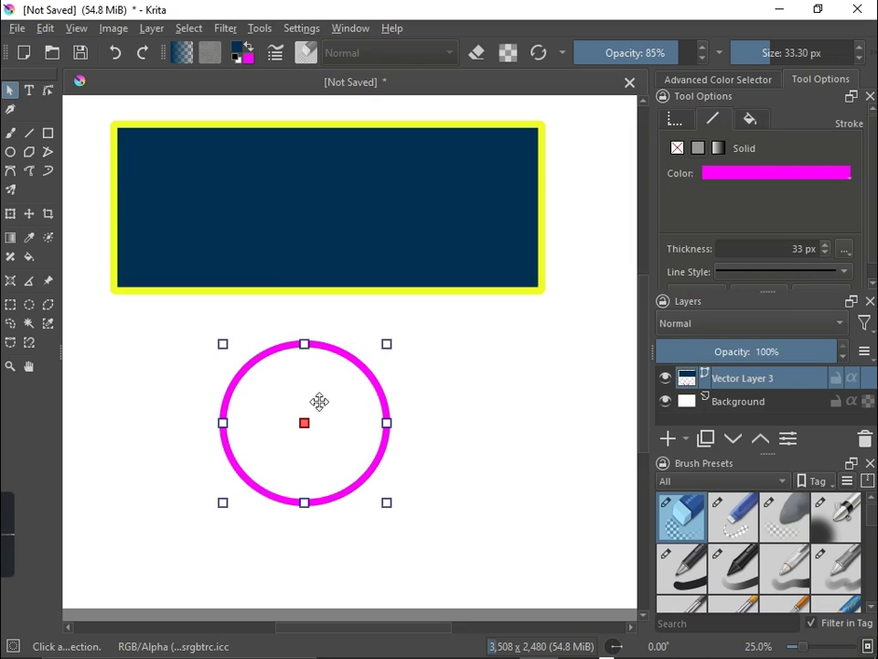
pyautogui.moveTo(303, 433); pyautogui.dragTo(328, 448)
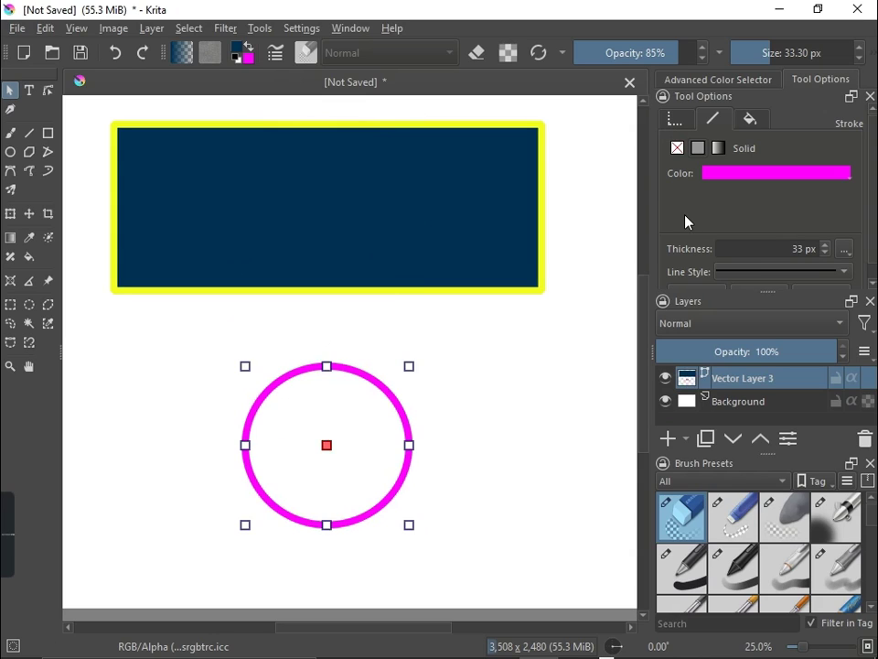
# - Give the circle a linear gradient fill
pyautogui.click(750, 121)
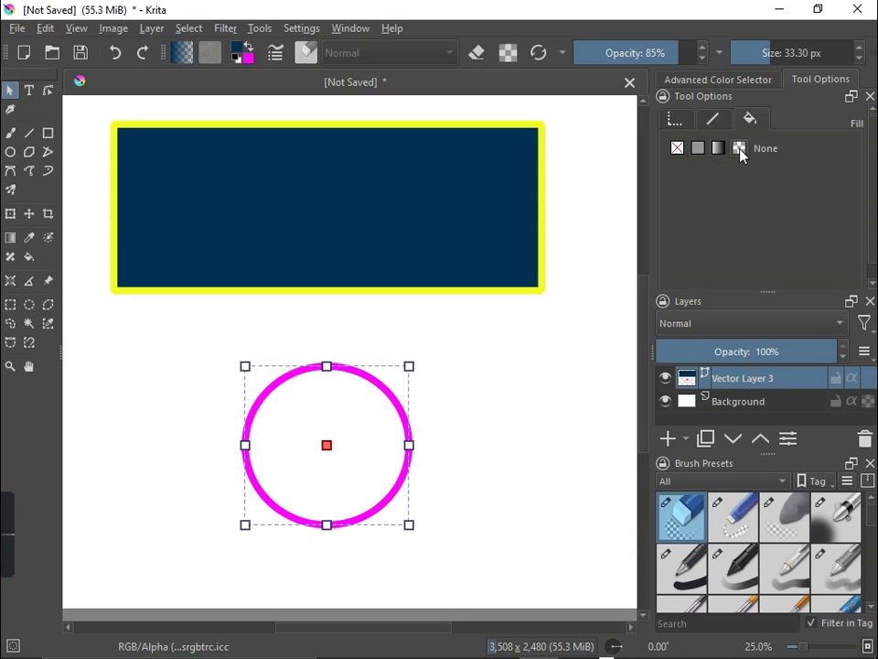
pyautogui.click(677, 150)
pyautogui.click(719, 149)
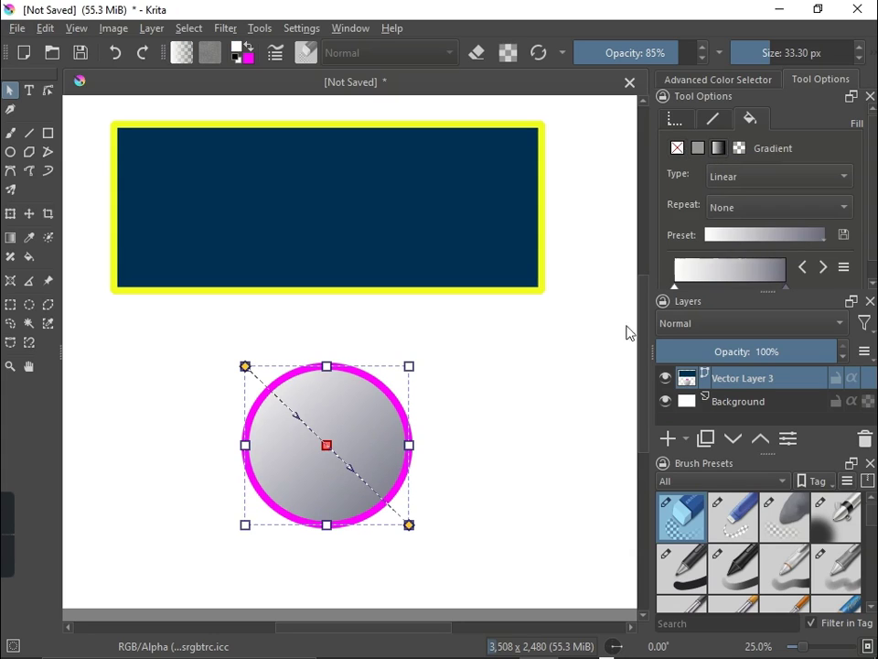
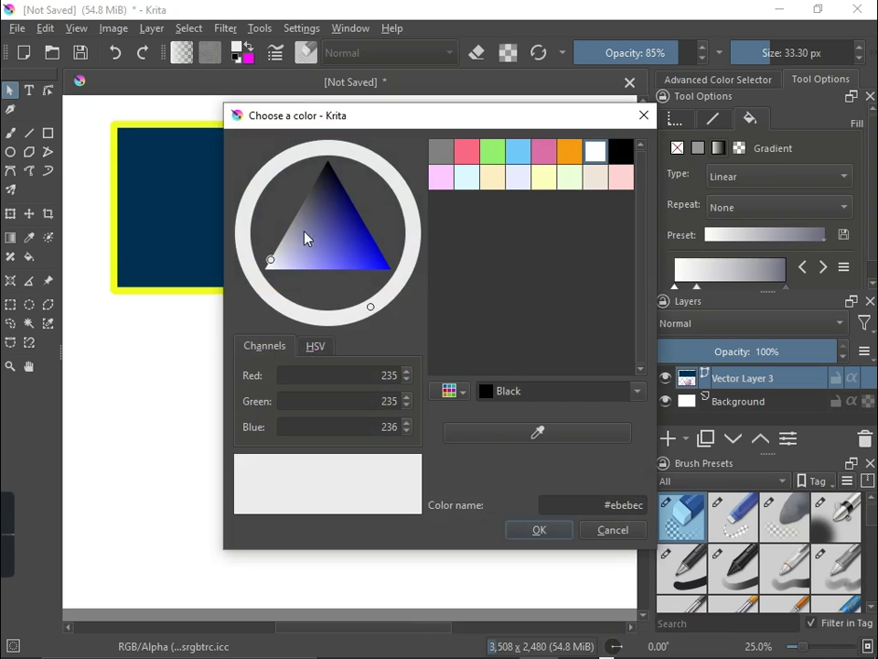
# - Set the colour of a stop in the circle's fill gradient to Lineart Orange
pyautogui.moveTo(409, 121); pyautogui.dragTo(387, 123)
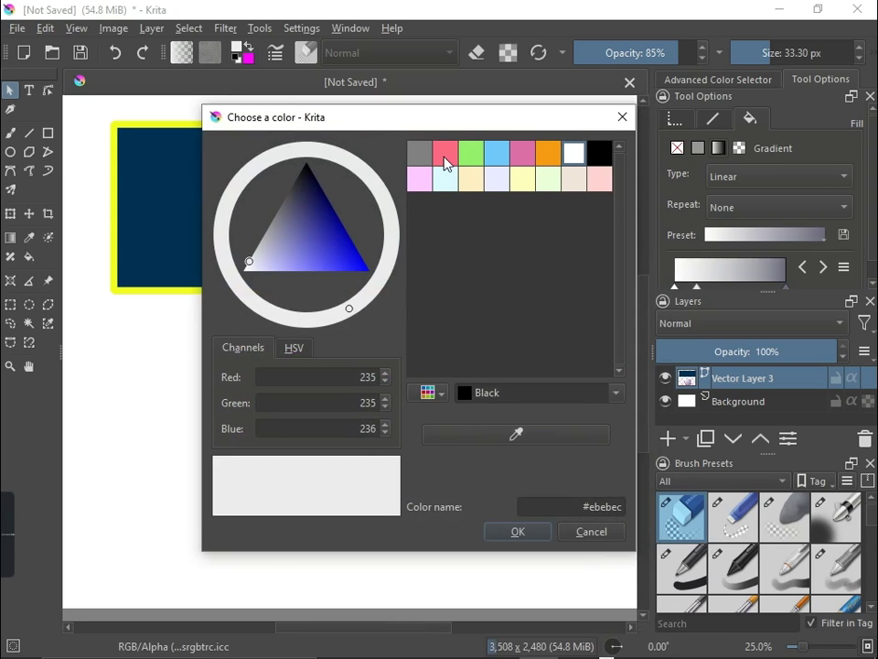
pyautogui.click(550, 161)
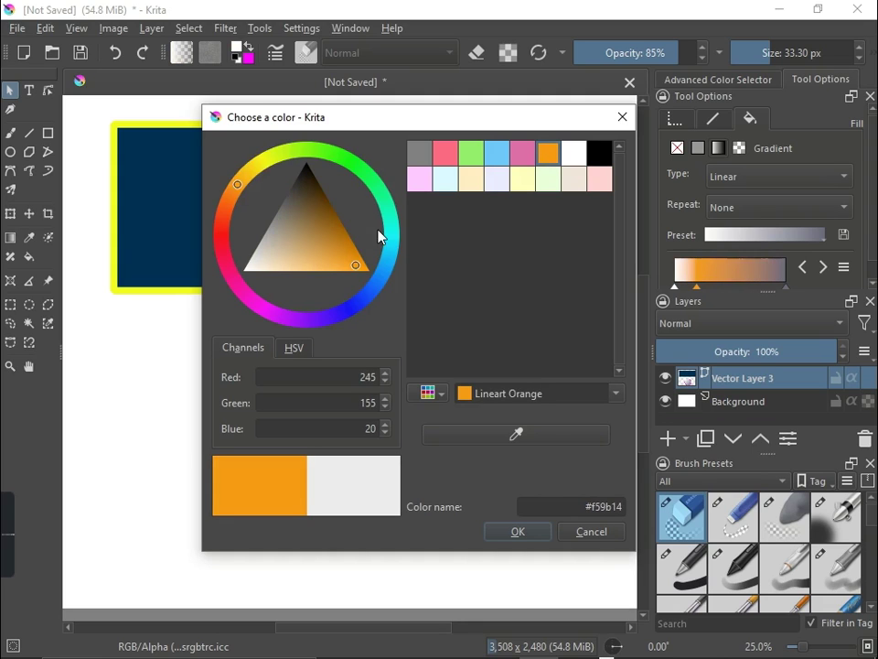
pyautogui.click(515, 533)
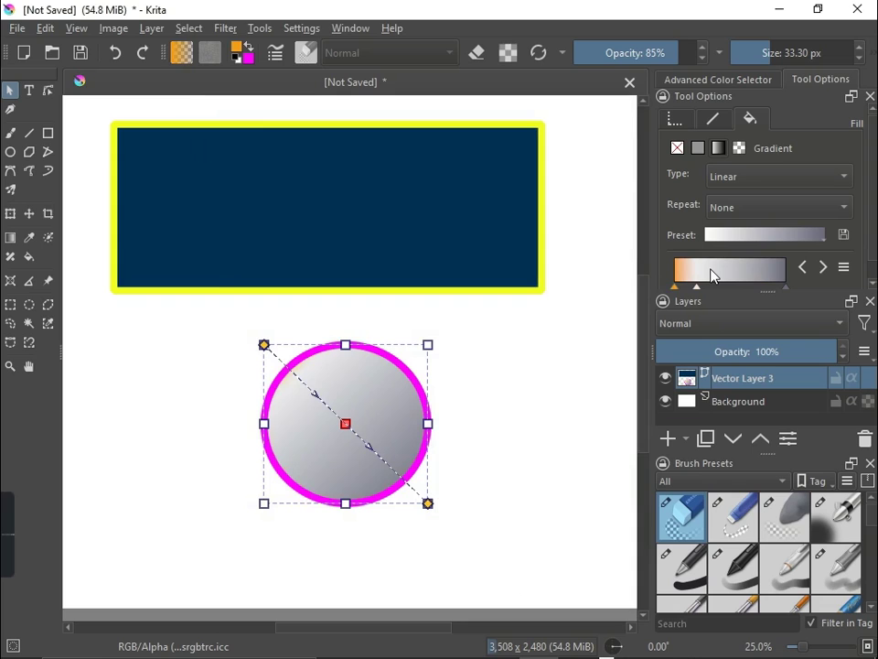
# - Add two stops to the circle's gradient and recolour a stop, trying Lineart Blue and Fill Red and ending with a stronger red
pyautogui.click(710, 276)
pyautogui.click(739, 277)
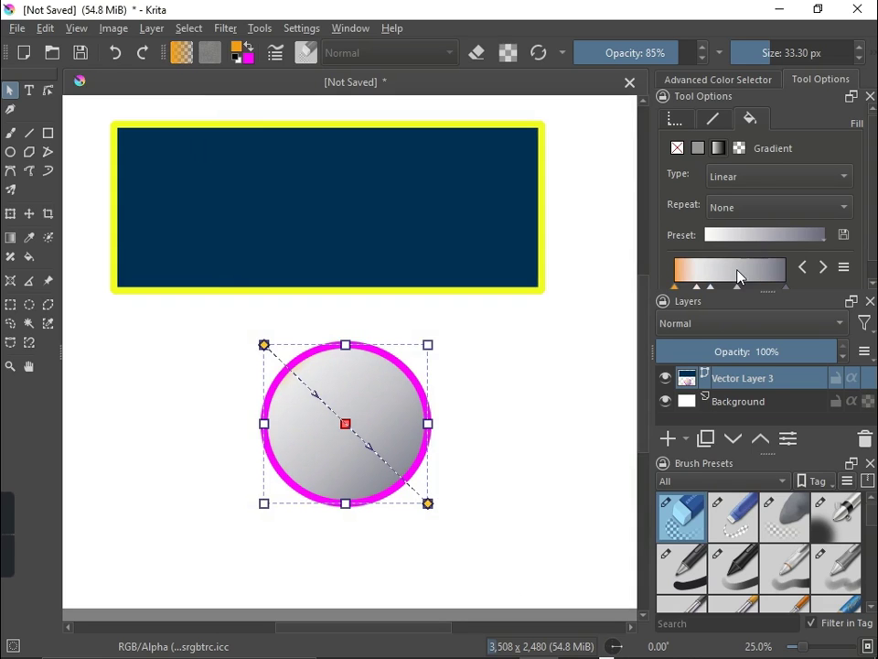
pyautogui.doubleClick(701, 276)
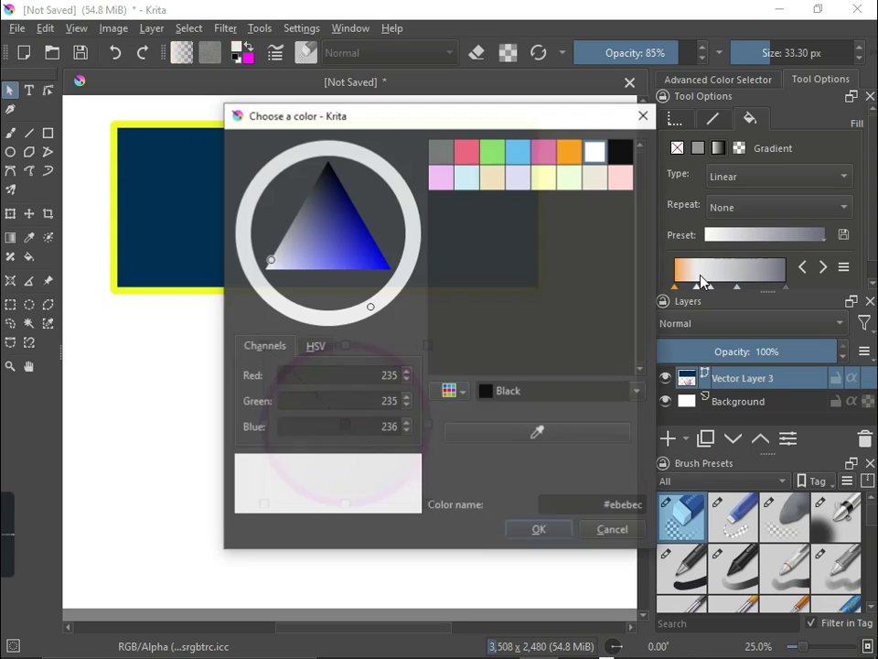
pyautogui.click(518, 153)
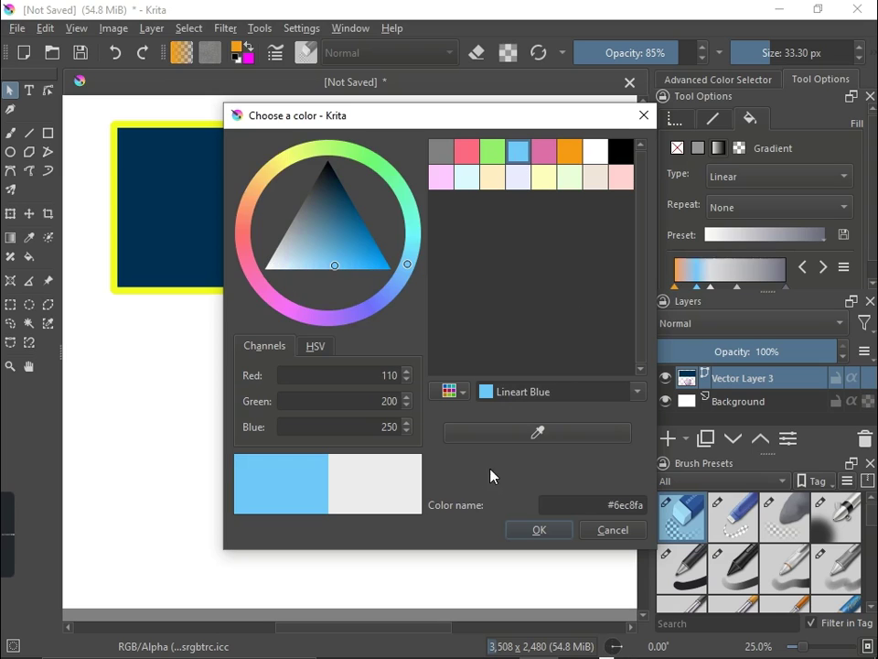
pyautogui.click(620, 178)
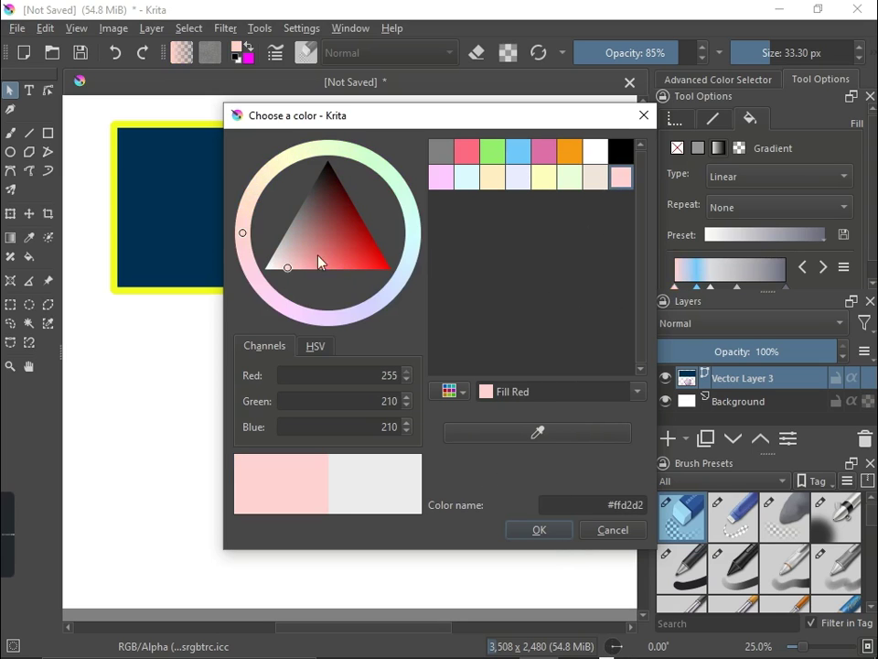
pyautogui.click(342, 261)
pyautogui.click(532, 532)
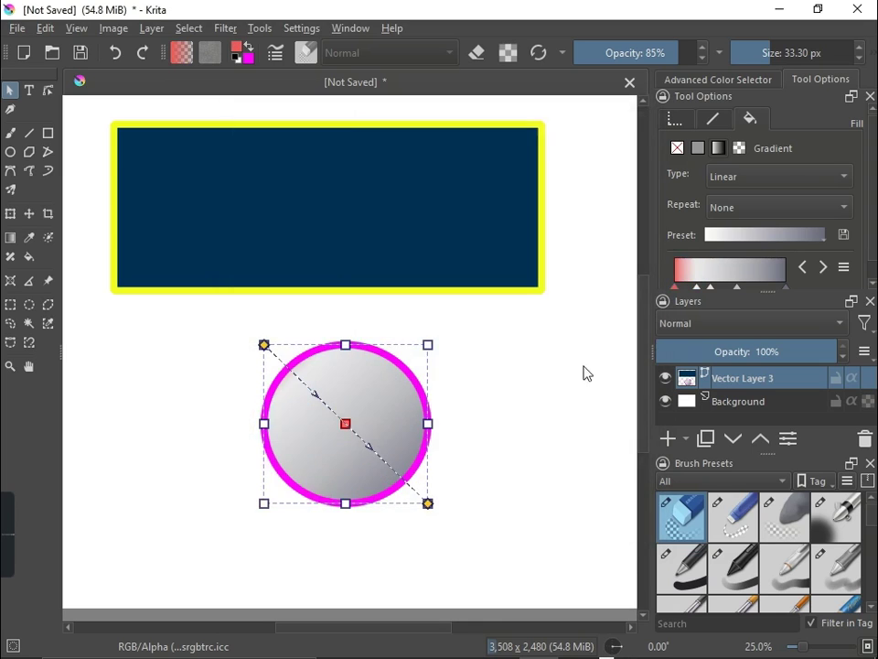
# - Add another stop near the grey end of the circle's gradient and choose Lineart Green as the stop colour
pyautogui.click(773, 275)
pyautogui.doubleClick(773, 274)
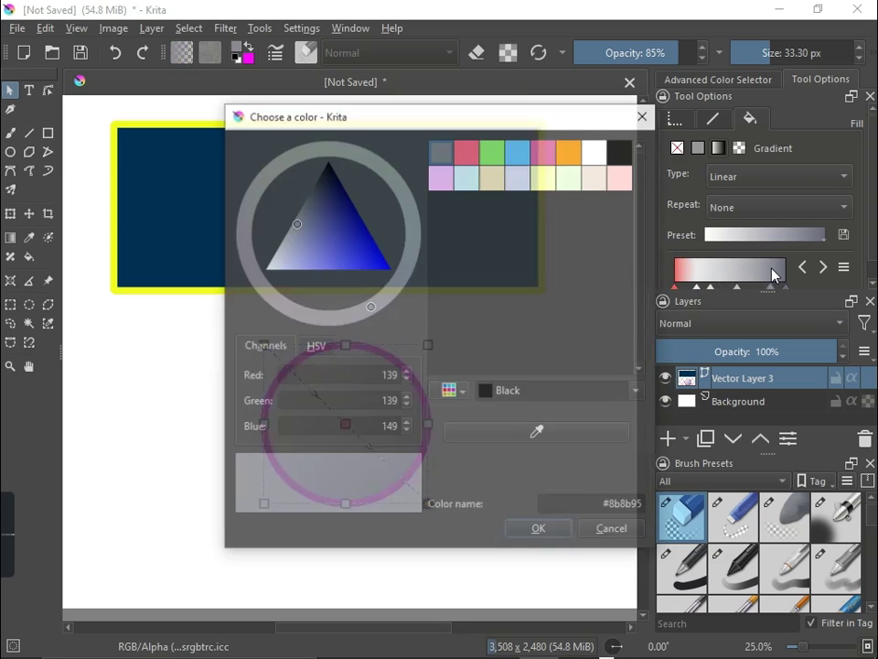
pyautogui.click(494, 154)
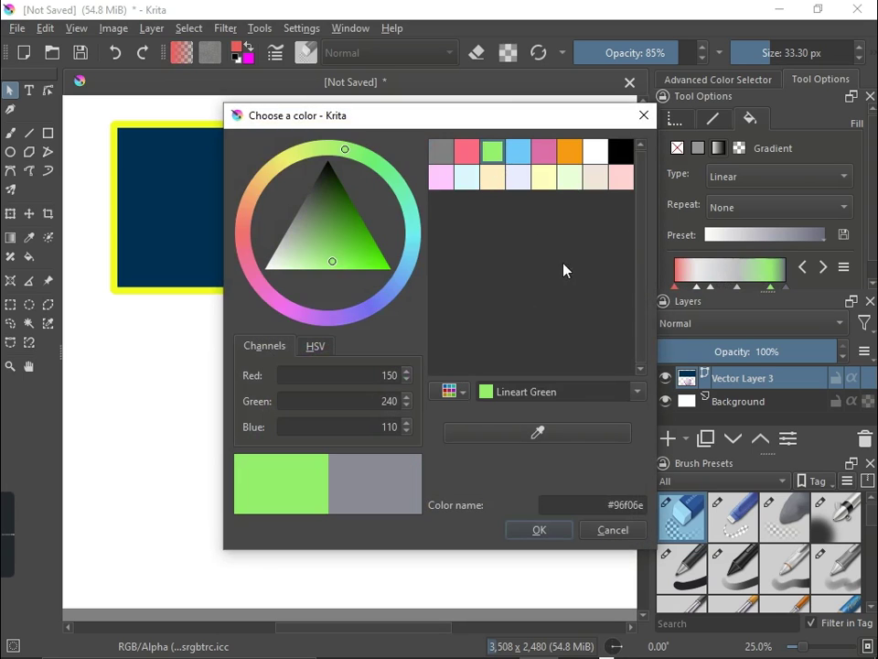
pyautogui.click(559, 534)
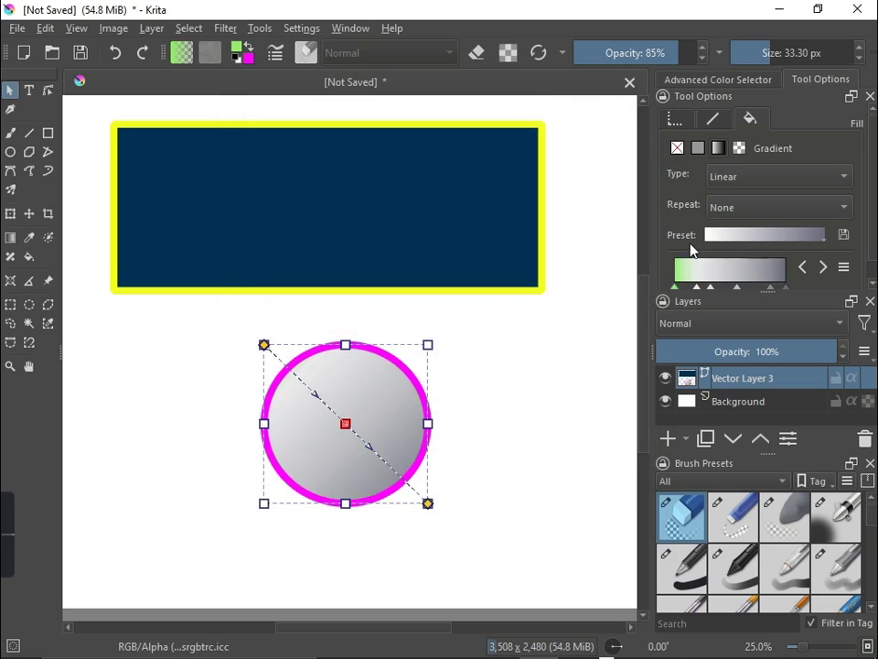
# - Shift the green stop to the middle of the circle's gradient and recolour the starting stop Lineart Orange
pyautogui.moveTo(686, 269); pyautogui.dragTo(729, 274)
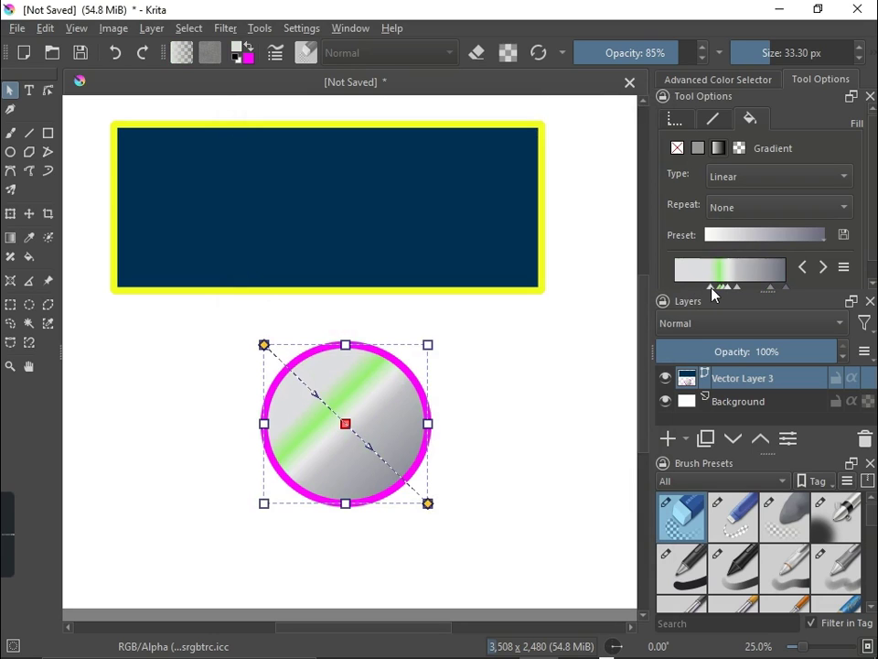
pyautogui.doubleClick(711, 288)
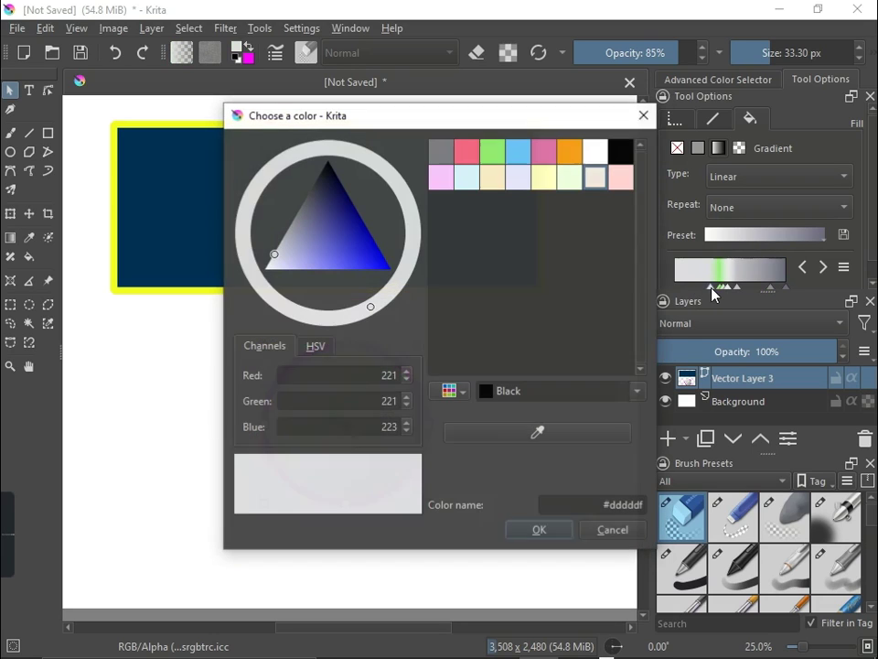
pyautogui.click(568, 154)
pyautogui.click(565, 530)
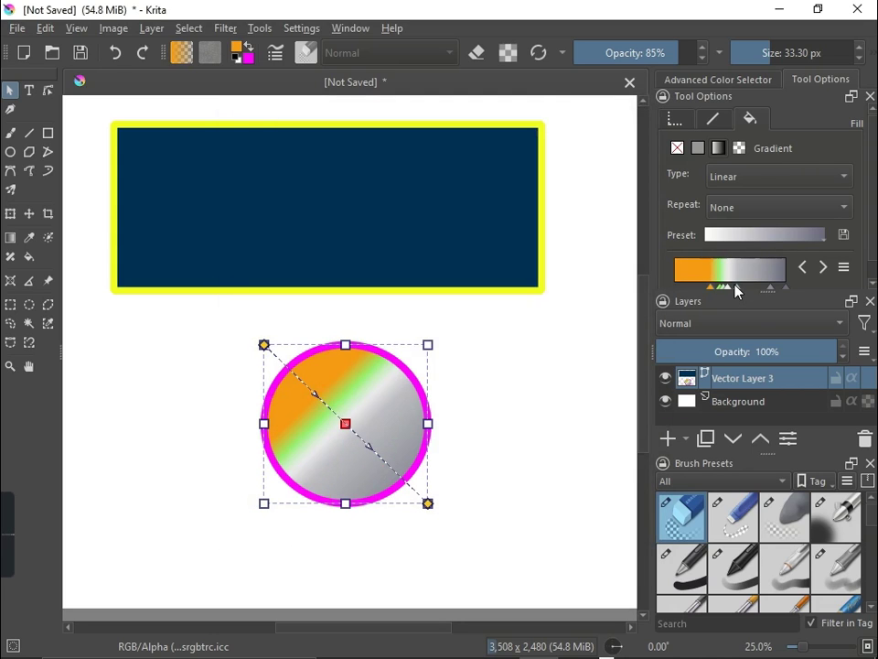
# - Choose deep pink #e22885 as the gradient stop colour, starting from the Lineart Purple swatch
pyautogui.doubleClick(738, 288)
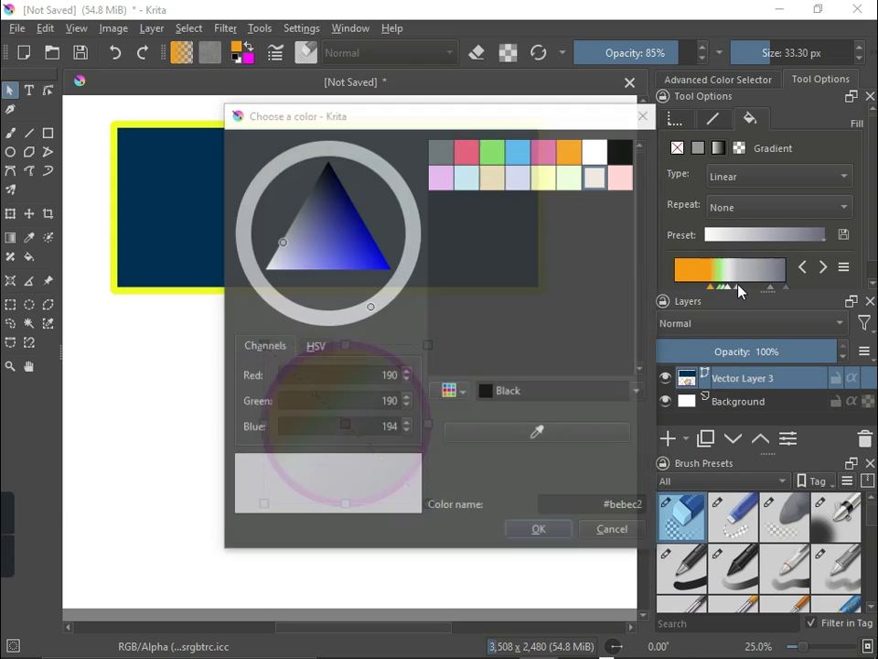
pyautogui.click(542, 156)
pyautogui.click(363, 258)
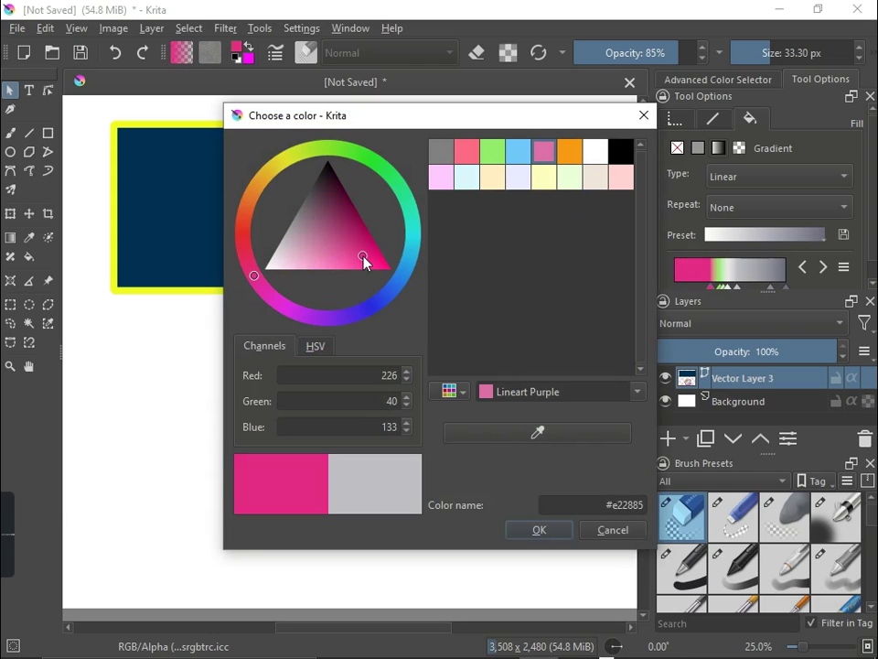
pyautogui.click(548, 529)
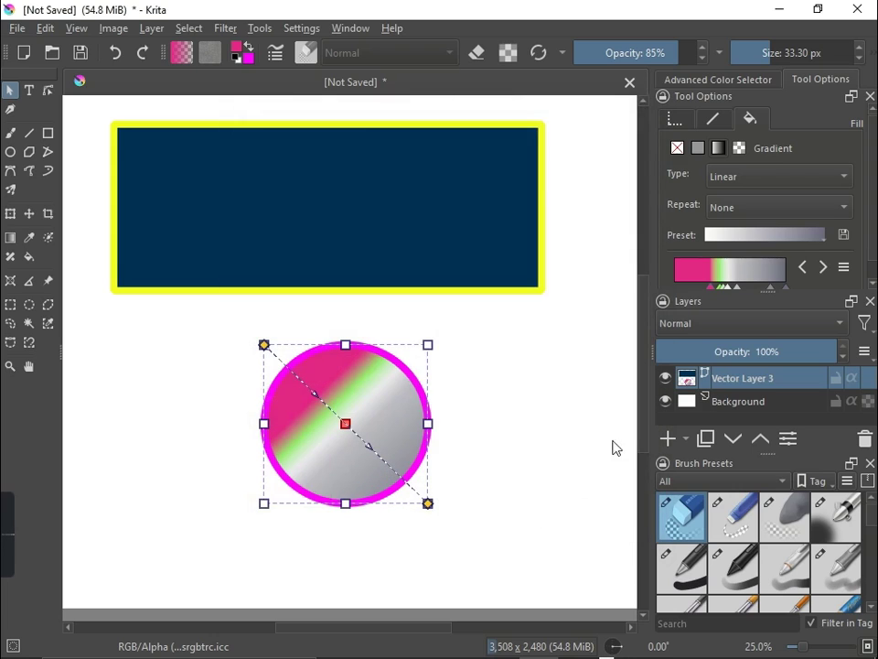
# - Choose pale cyan #d2fbff as the gradient stop colour, starting from the Fill Red swatch
pyautogui.doubleClick(737, 288)
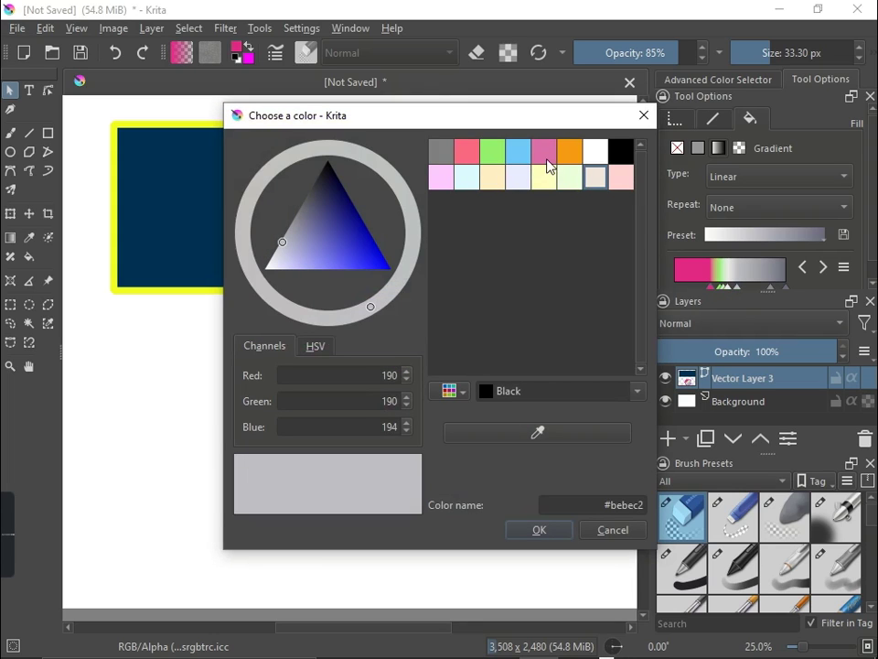
pyautogui.click(620, 177)
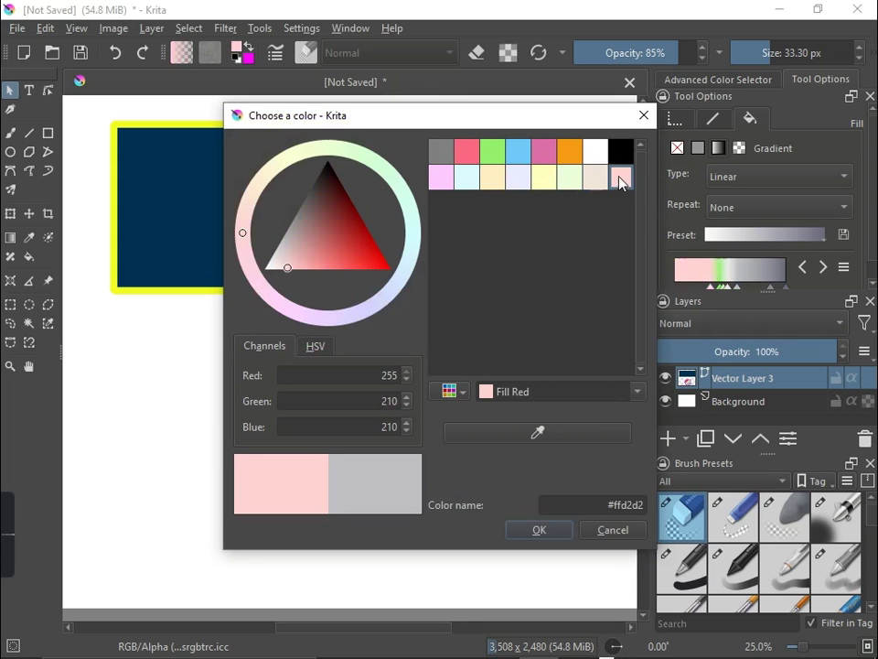
pyautogui.click(412, 263)
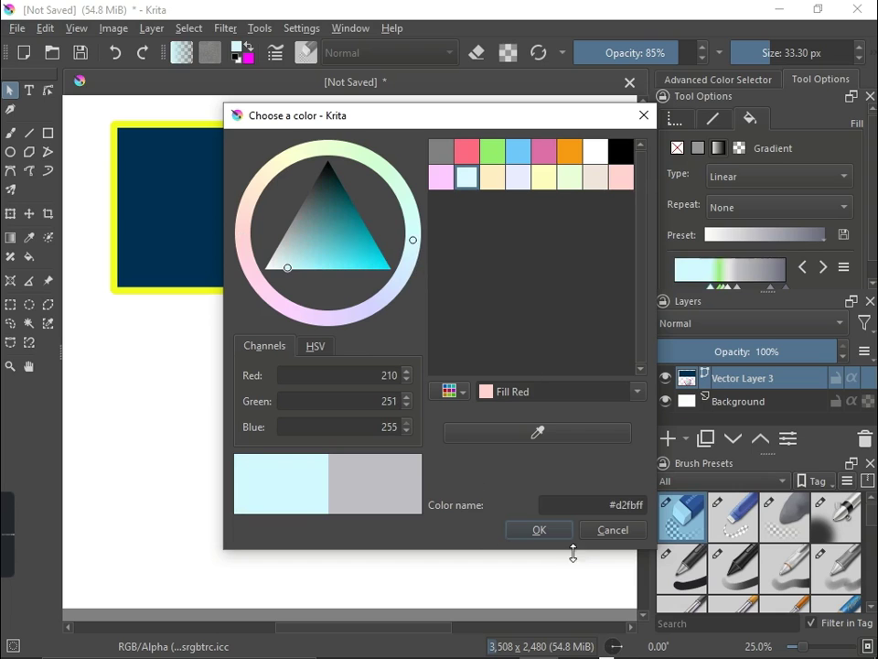
pyautogui.click(539, 530)
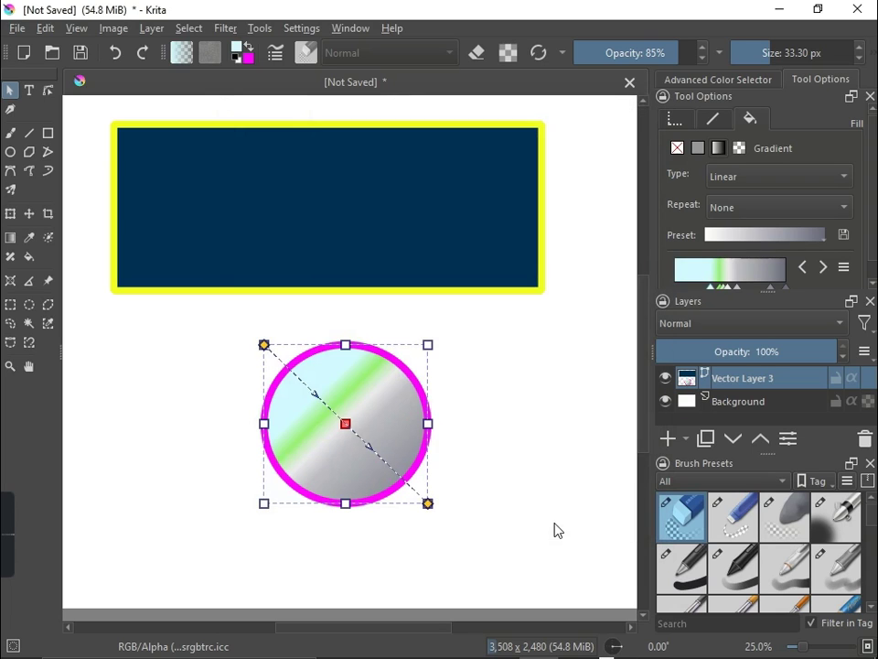
# - Move a green stop close to the grey end of the circle's gradient and recolour the starting stop orange
pyautogui.moveTo(710, 286); pyautogui.dragTo(780, 269)
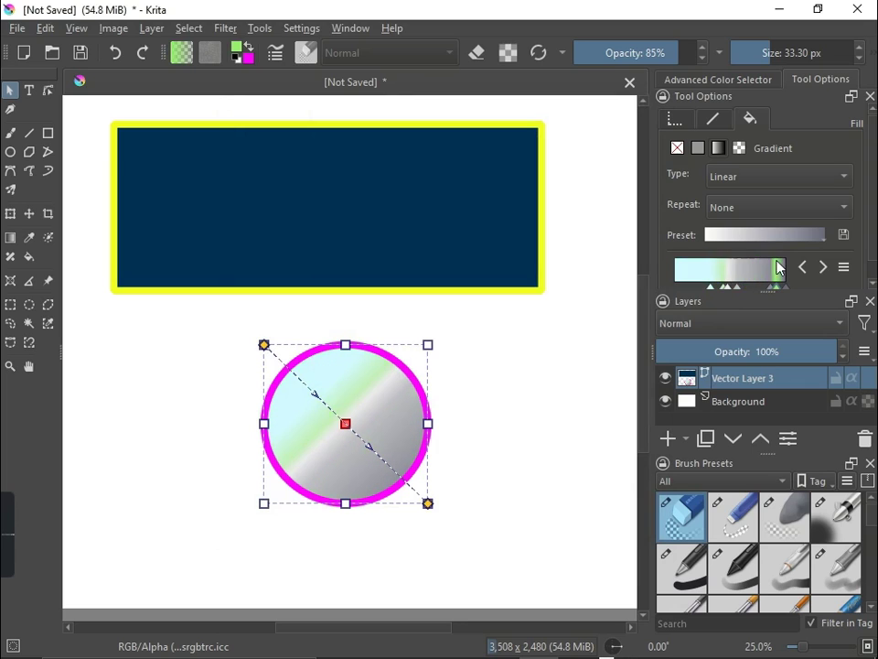
pyautogui.doubleClick(711, 289)
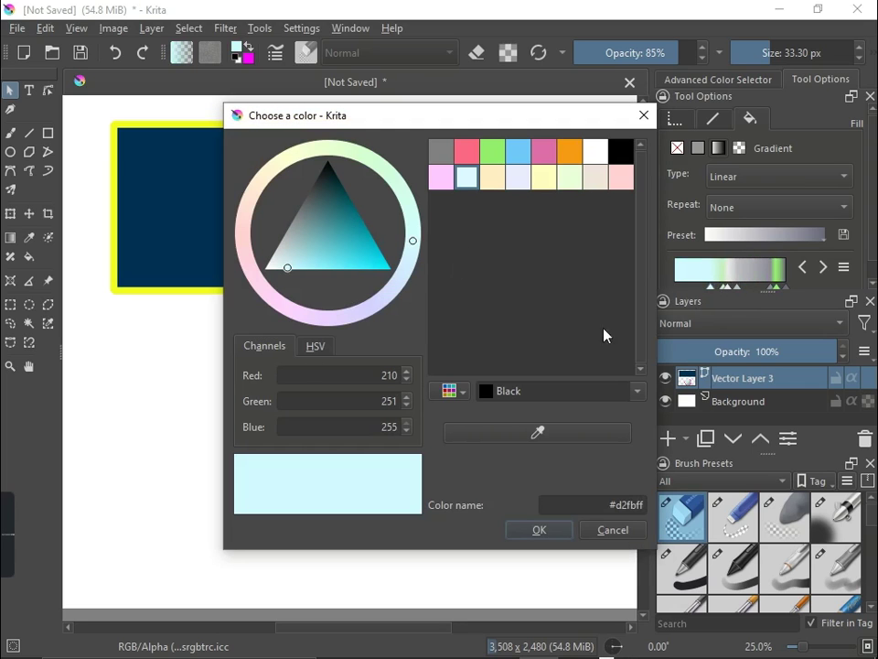
pyautogui.click(569, 151)
pyautogui.click(512, 535)
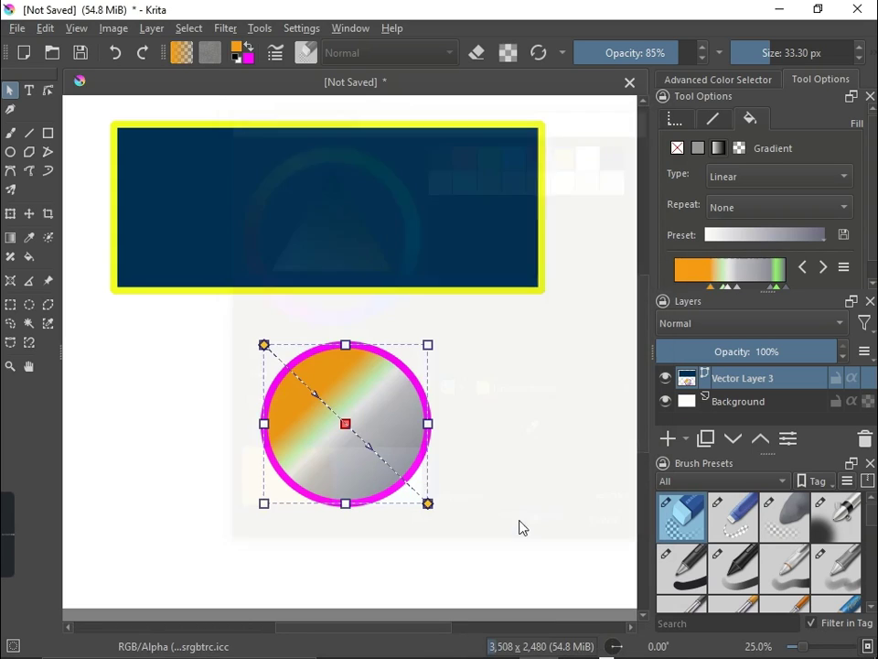
# - Nudge the circle slightly up and shift the starting gradient stops so that orange covers most of its fill
pyautogui.moveTo(345, 393)
pyautogui.mouseDown()
pyautogui.moveTo(358, 408)
pyautogui.moveTo(349, 385)
pyautogui.mouseUp()
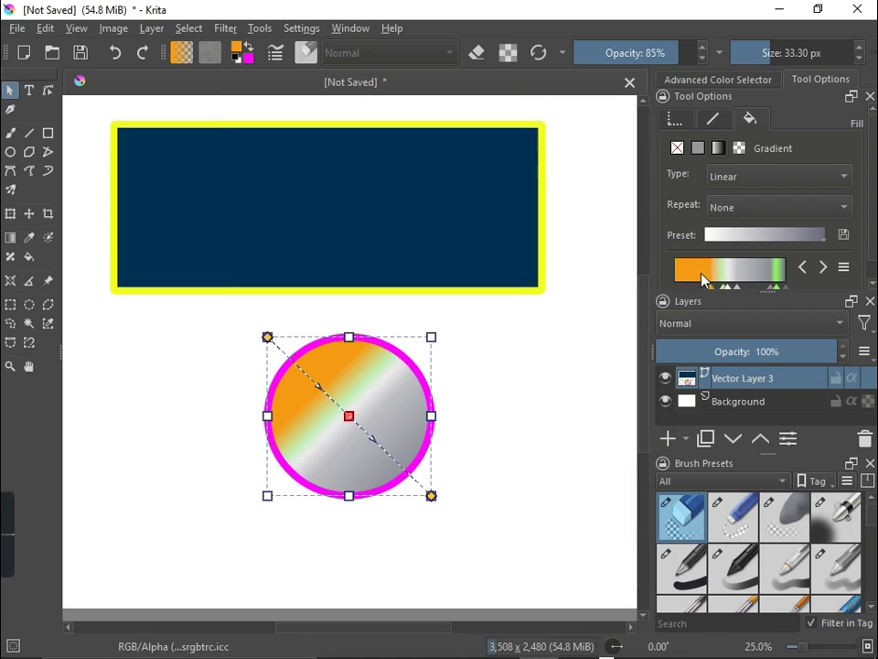
pyautogui.moveTo(710, 286); pyautogui.dragTo(750, 265)
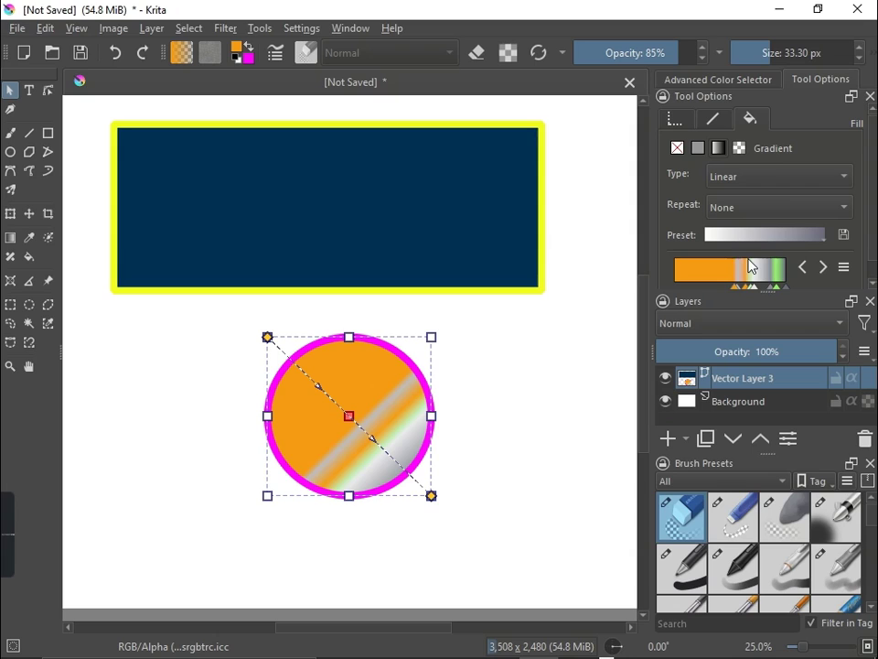
# - Change the circle's gradient type to Radial and move the circle slightly up and to the left
pyautogui.click(796, 179)
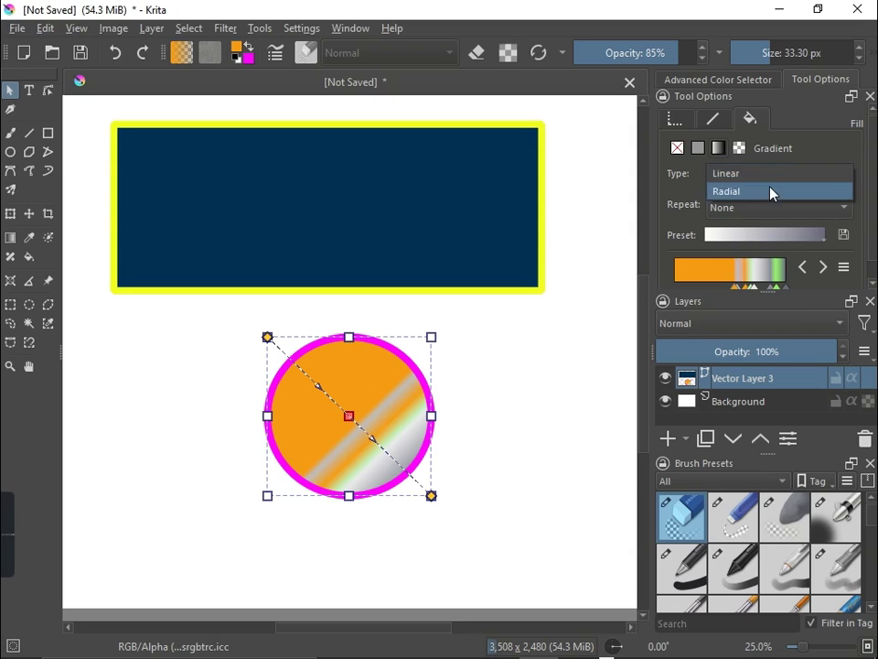
pyautogui.click(770, 193)
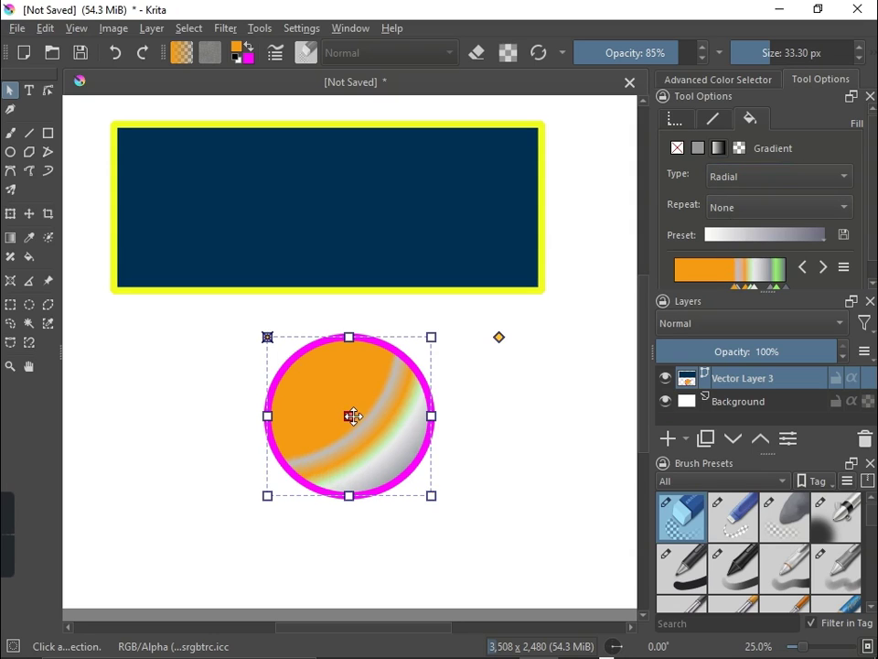
pyautogui.moveTo(348, 415)
pyautogui.mouseDown()
pyautogui.moveTo(368, 425)
pyautogui.moveTo(345, 396)
pyautogui.mouseUp()
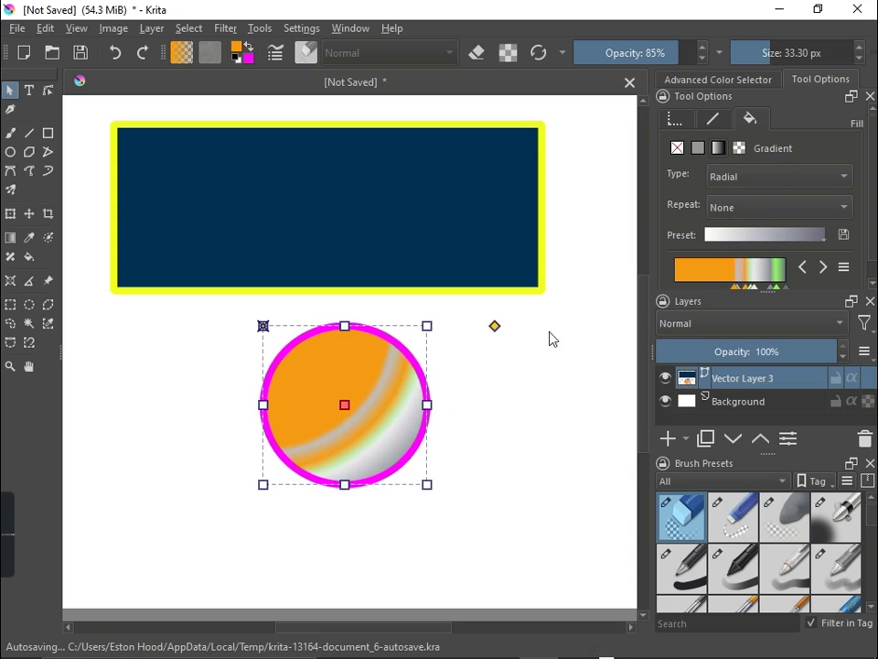
# - Recolour the starting stop of the circle's gradient crimson #ea1262, working from the Lineart Blue swatch
pyautogui.doubleClick(756, 289)
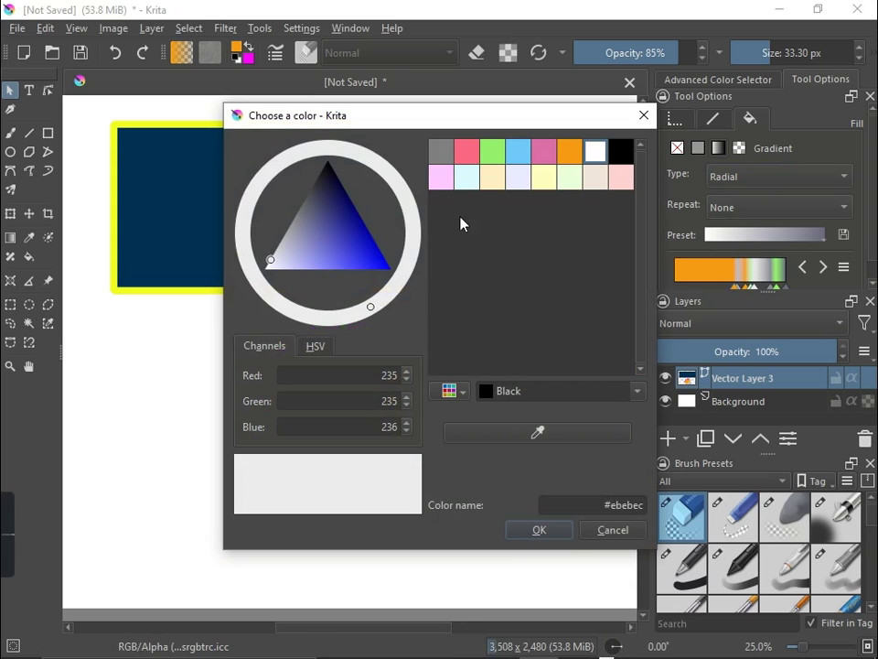
pyautogui.click(522, 157)
pyautogui.click(390, 257)
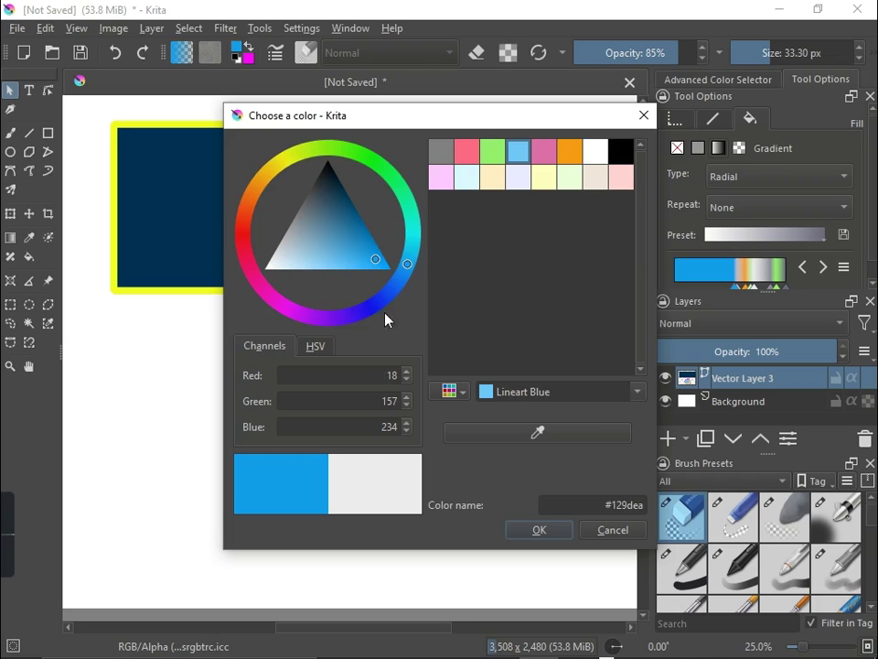
pyautogui.click(250, 266)
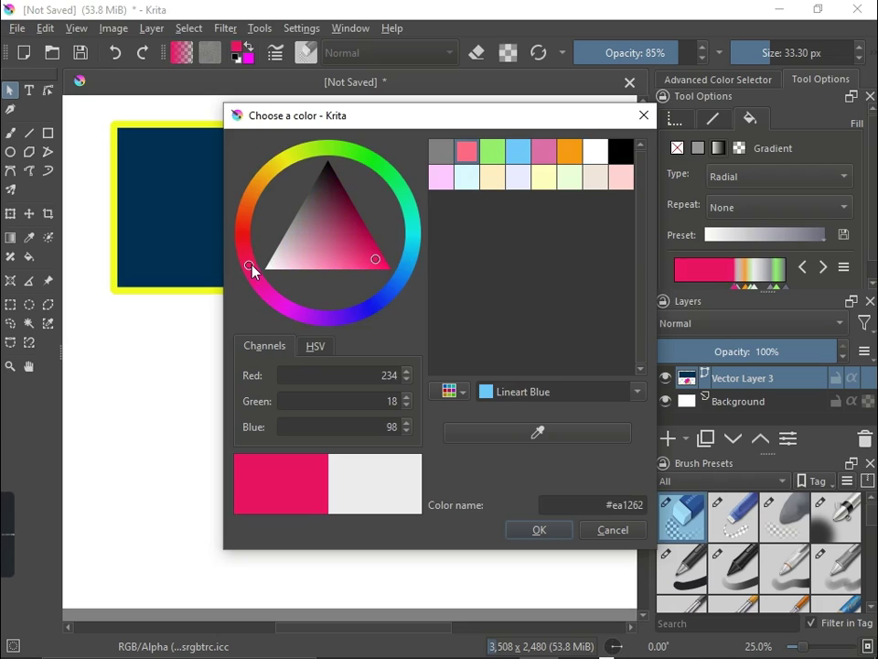
pyautogui.click(526, 532)
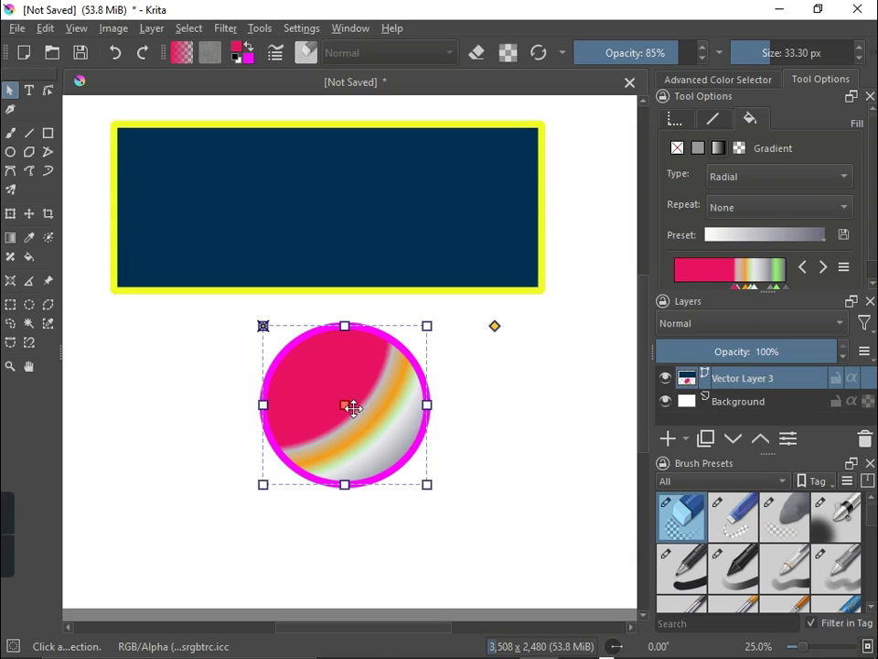
# - Change the circle's gradient type to Linear and rearrange its stops so the fill runs from near-white through orange to crimson
pyautogui.click(758, 177)
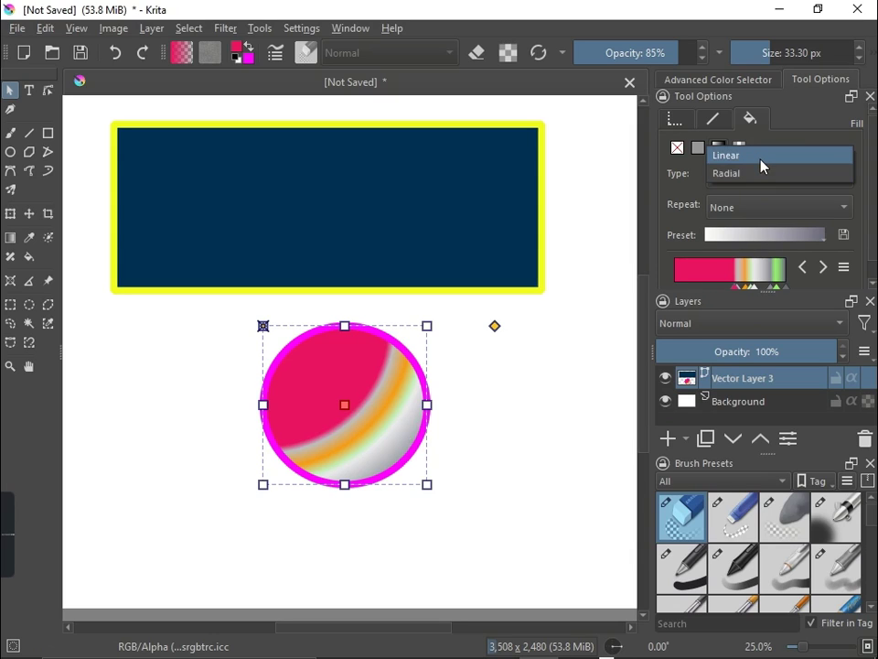
pyautogui.click(761, 158)
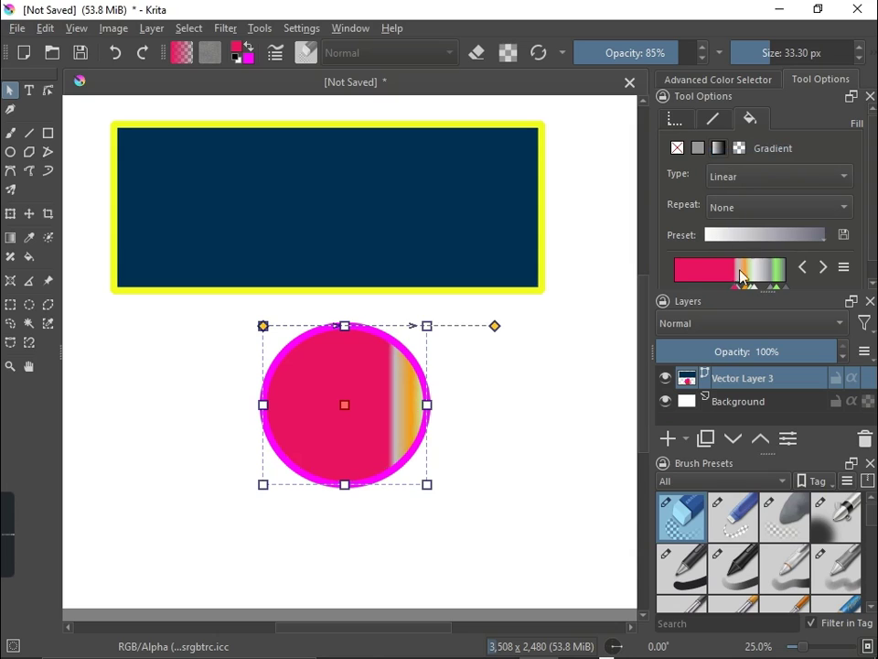
pyautogui.moveTo(732, 280); pyautogui.dragTo(688, 286)
pyautogui.moveTo(746, 280); pyautogui.dragTo(669, 275)
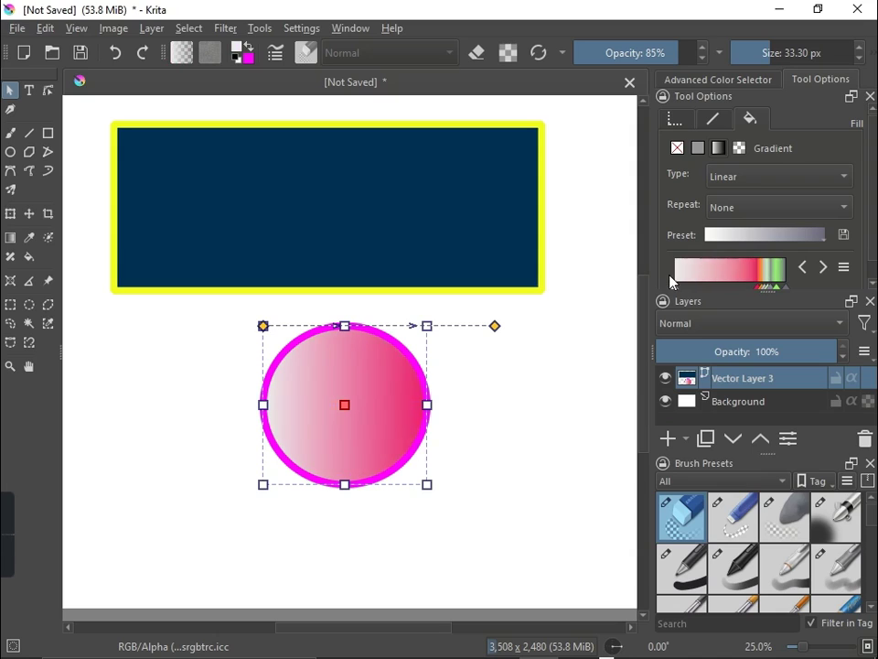
pyautogui.click(748, 276)
pyautogui.moveTo(745, 280); pyautogui.dragTo(731, 280)
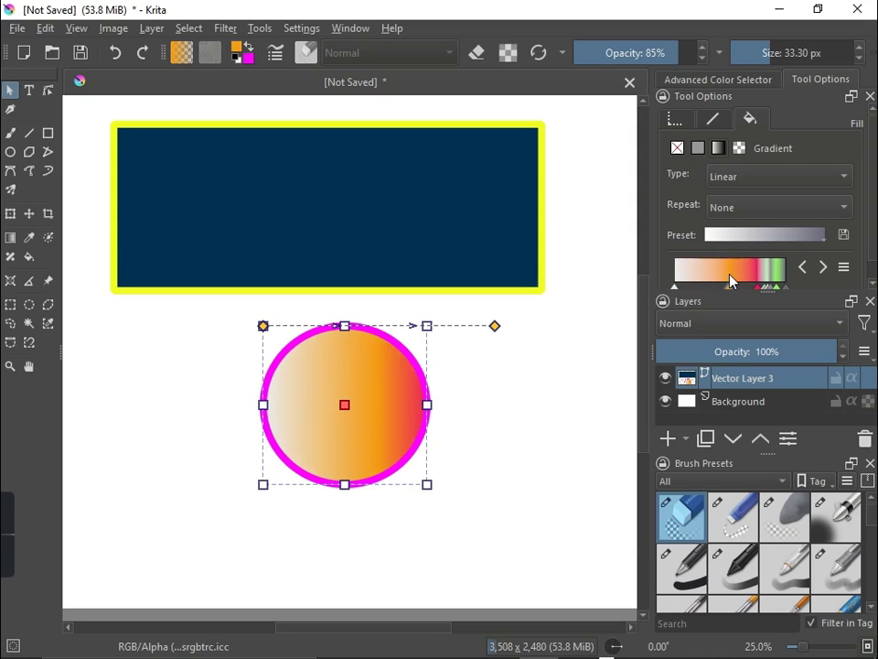
# - Recolour the near-white starting stop Fill Red #ffd2d2 and shift the stops so the circle's fill fades from orange to crimson
pyautogui.click(769, 284)
pyautogui.click(675, 288)
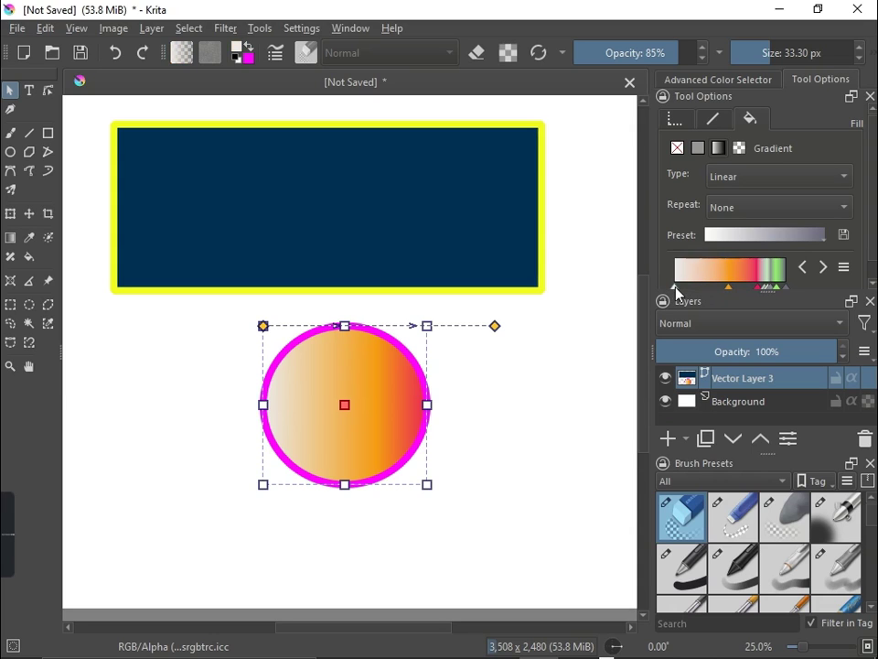
pyautogui.doubleClick(675, 287)
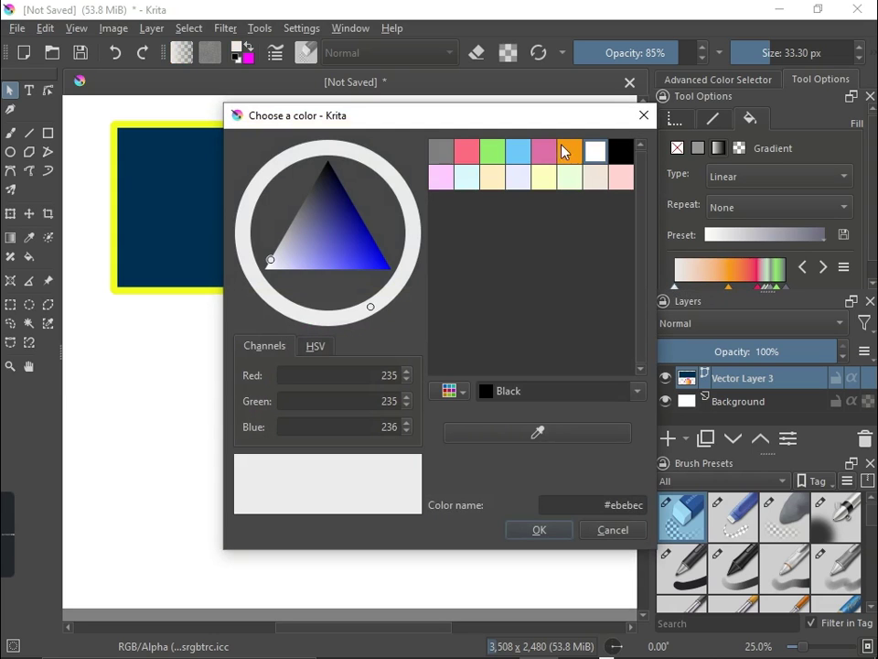
pyautogui.click(620, 176)
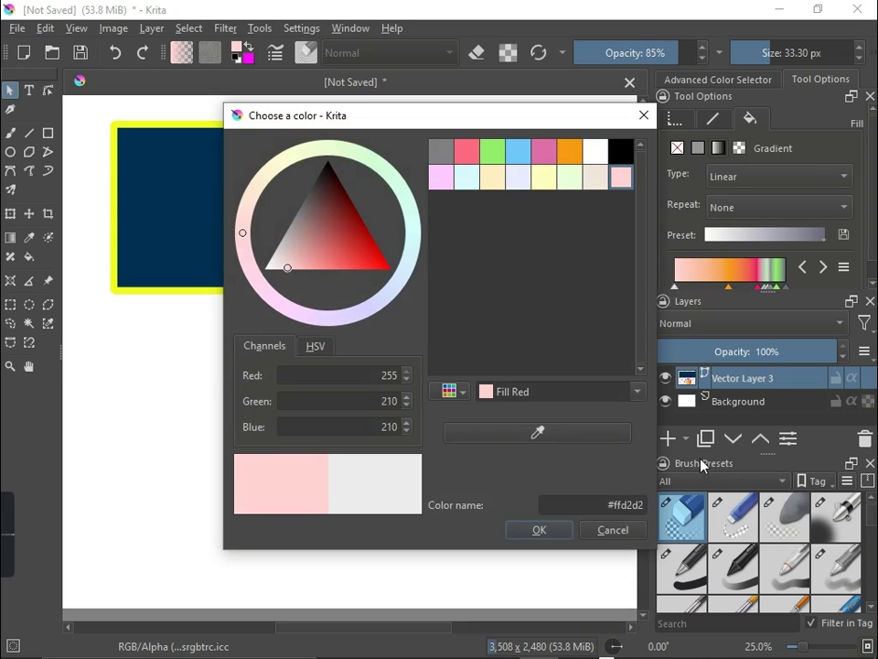
pyautogui.click(528, 530)
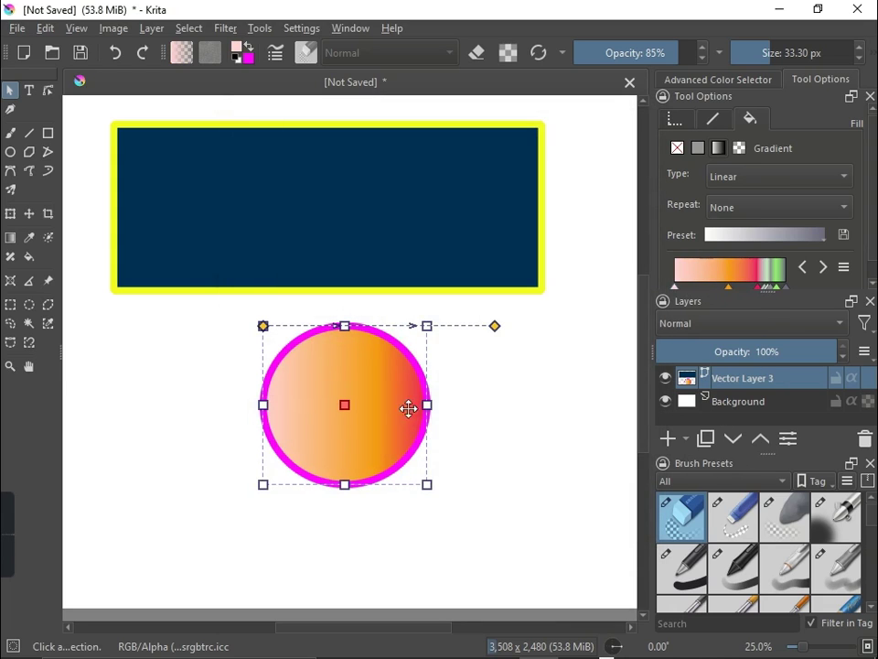
pyautogui.moveTo(676, 287); pyautogui.dragTo(702, 294)
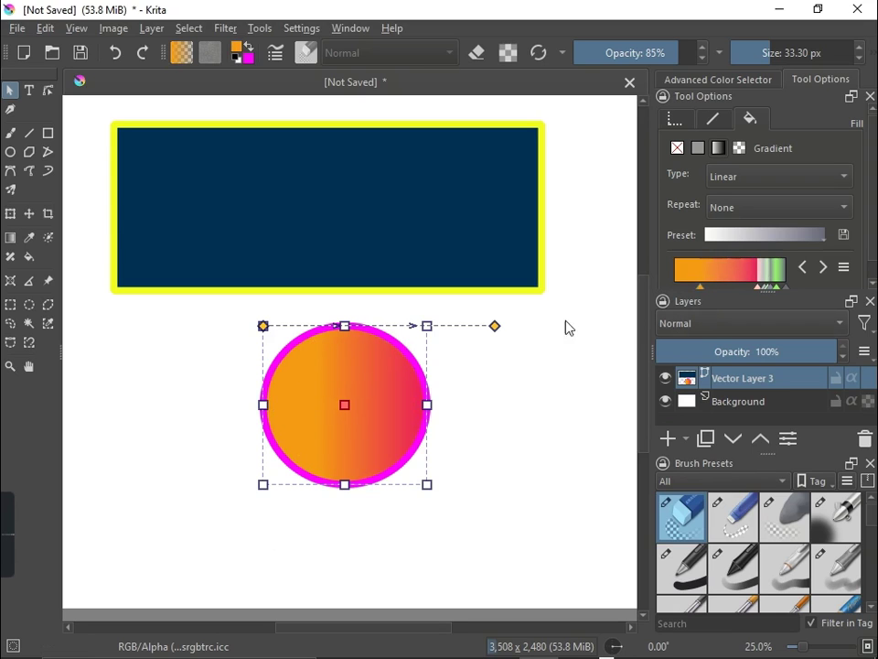
# - Move the circle up onto the dark blue rectangle and position it overlapping the rectangle's lower edge
pyautogui.moveTo(367, 426); pyautogui.dragTo(355, 243)
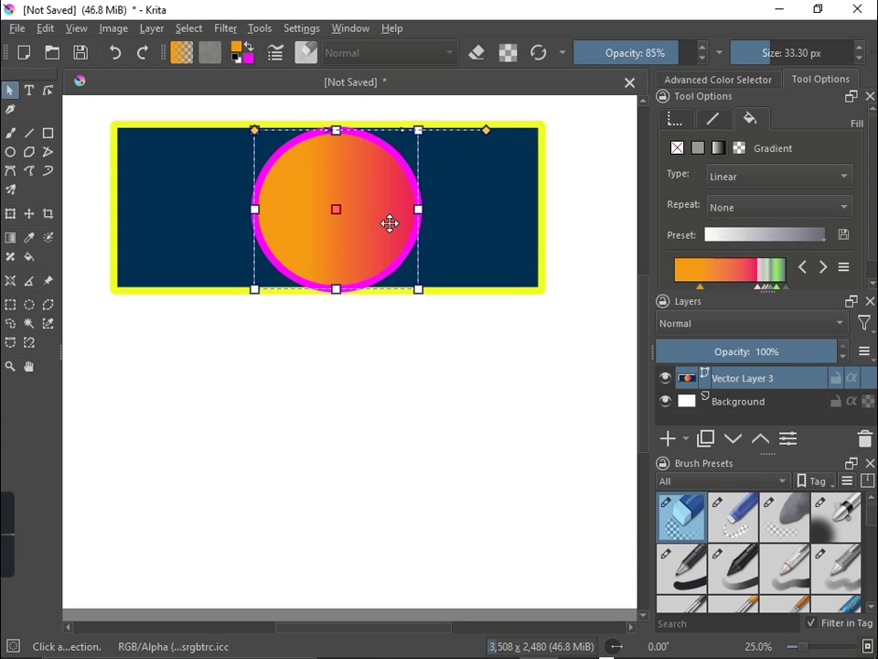
pyautogui.moveTo(348, 257); pyautogui.dragTo(350, 315)
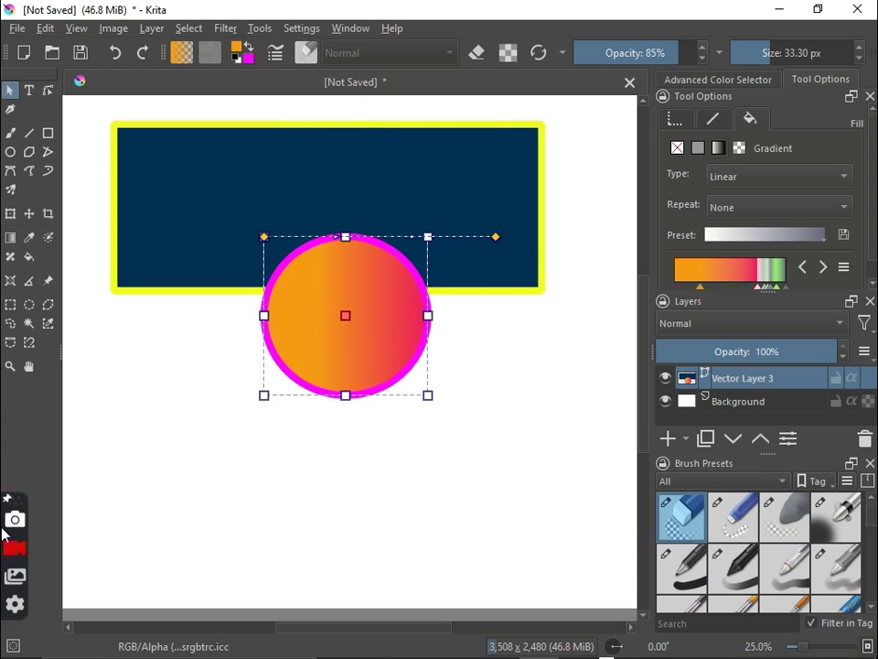